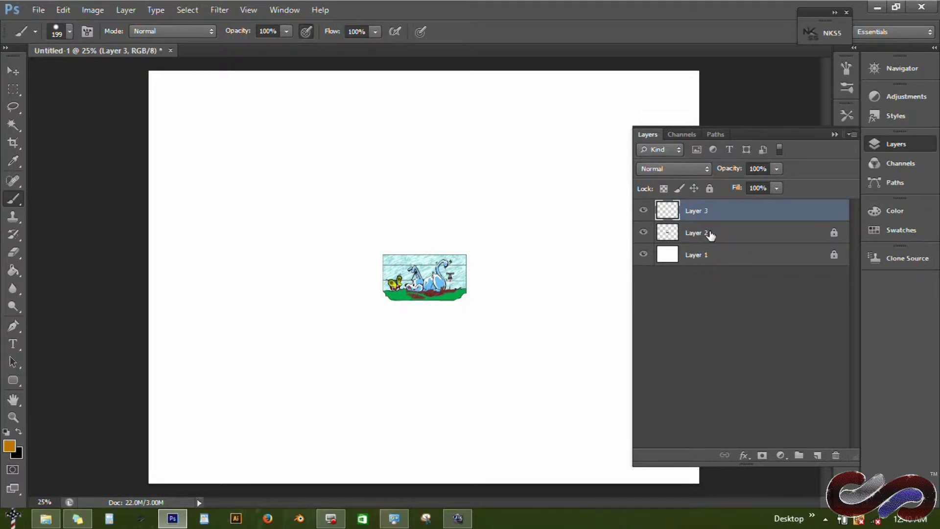
Unlock Layer 2, enlarge its cartoon artwork to span the full canvas width, and lock the layer again
key(z)
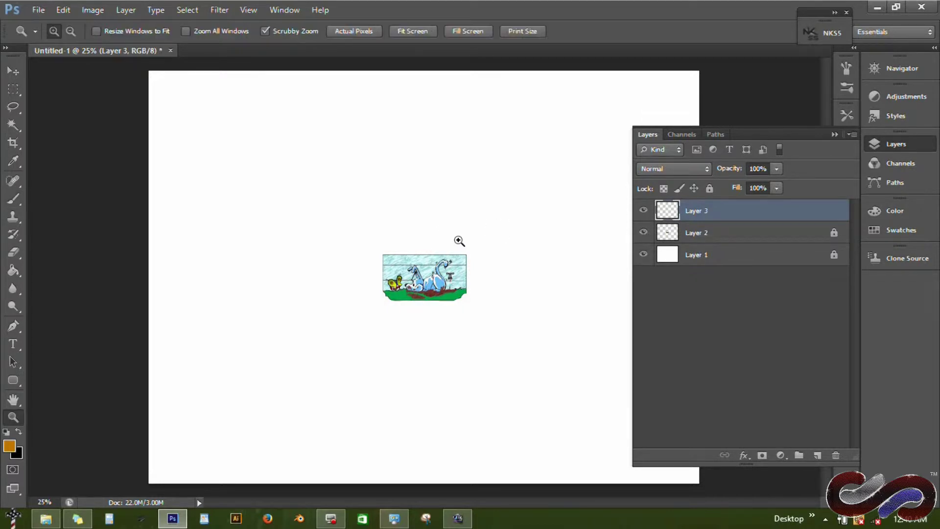
drag(436, 279, 539, 283)
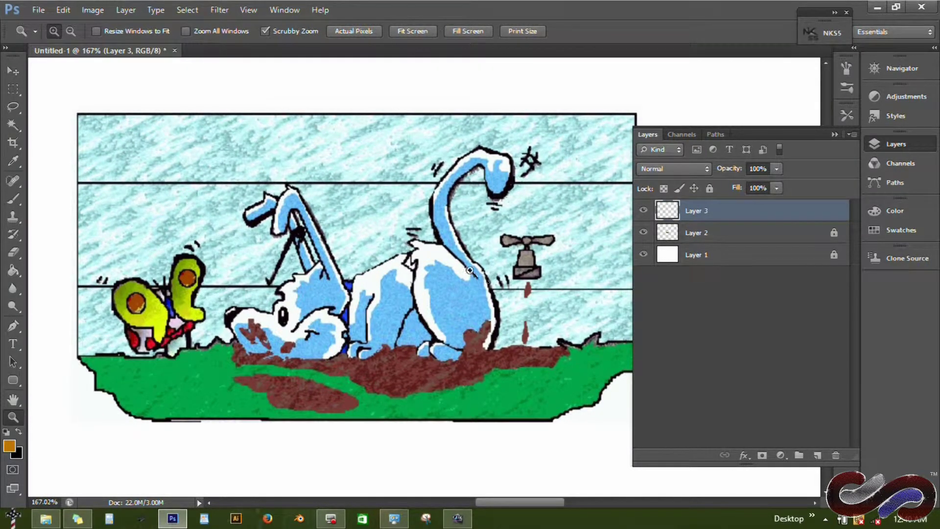
click(705, 234)
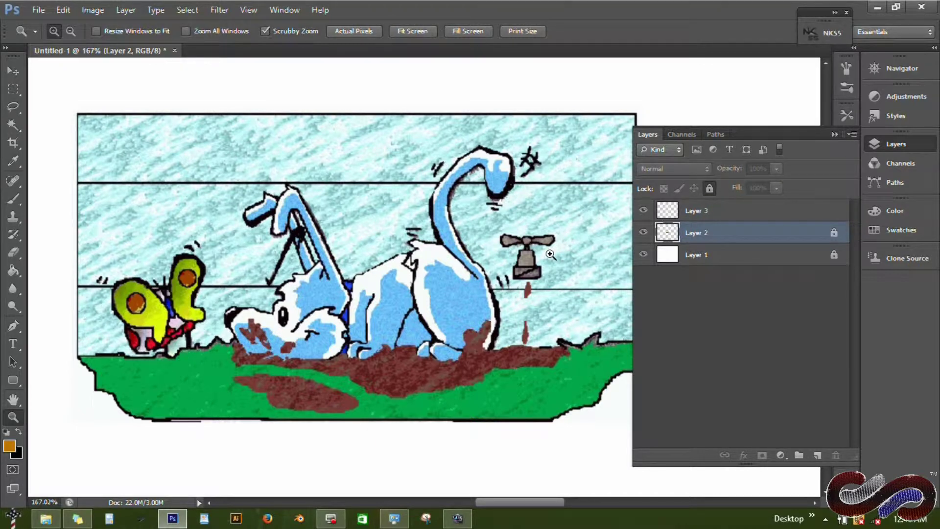
key(ctrl+0)
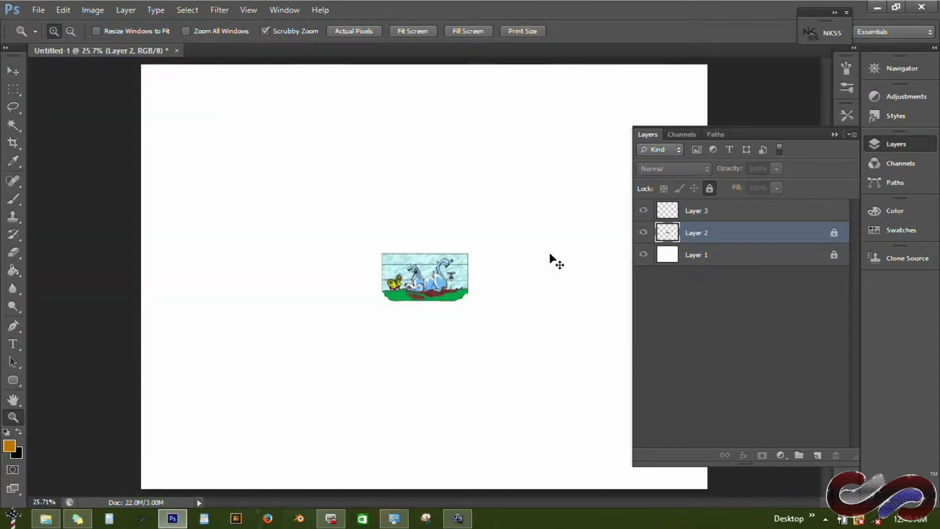
key(v)
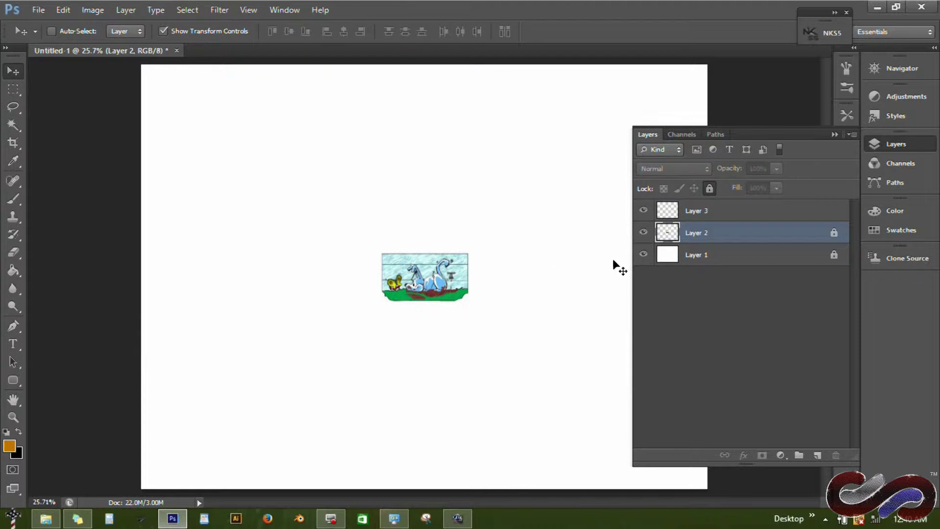
click(710, 189)
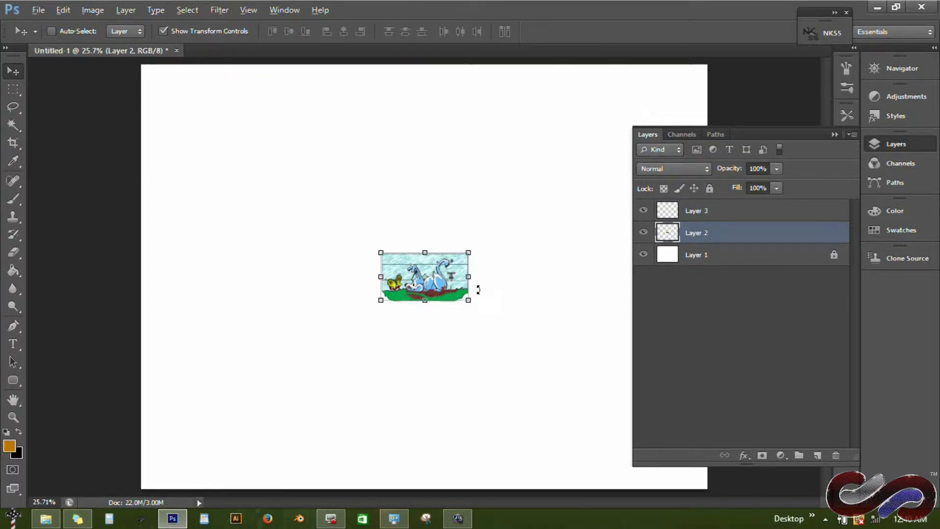
drag(471, 302, 706, 432)
key(Return)
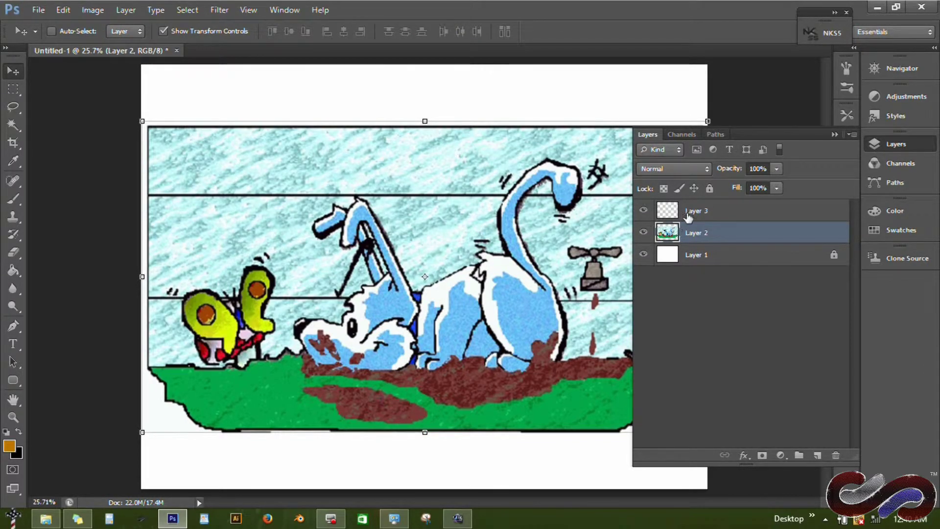
click(709, 188)
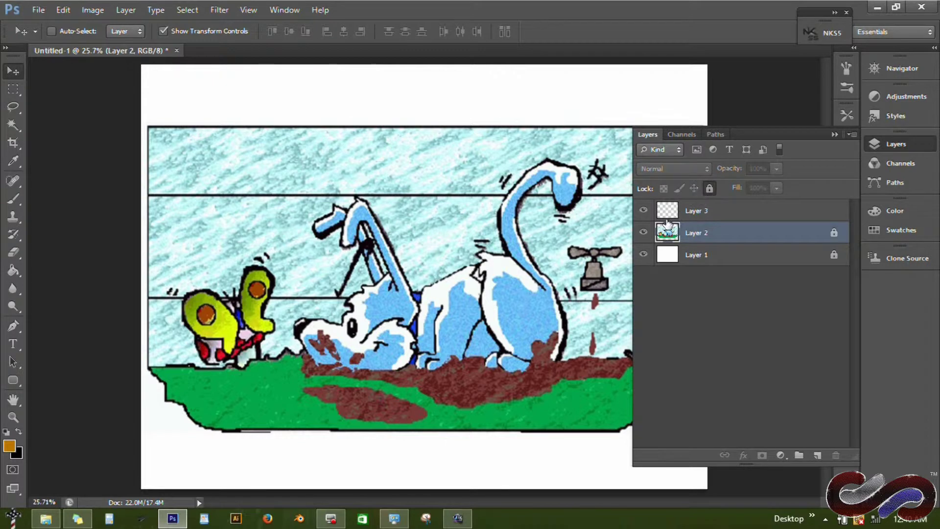
Unlock Layer 2 and handwrite "Created & Drawn in 2001!" above the artwork with a 59 px brush
key(b)
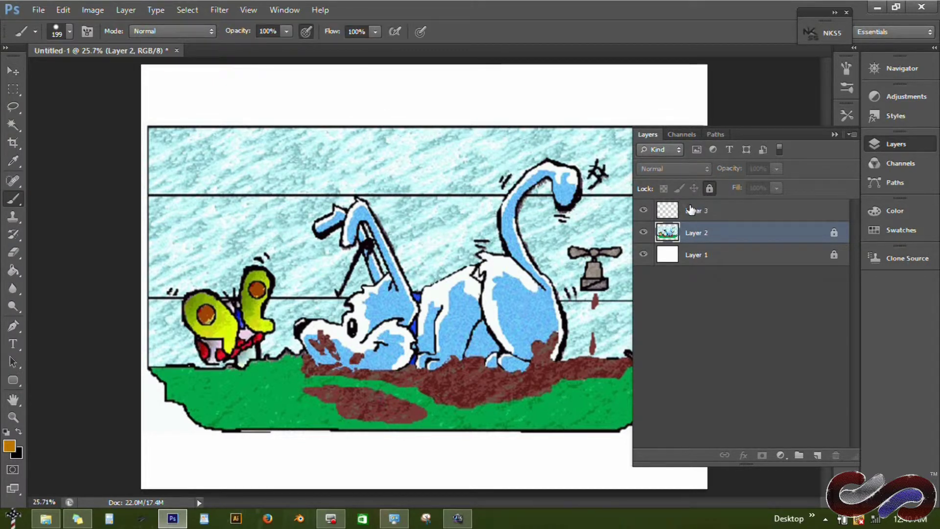
click(690, 210)
click(690, 232)
click(709, 188)
drag(364, 101, 352, 104)
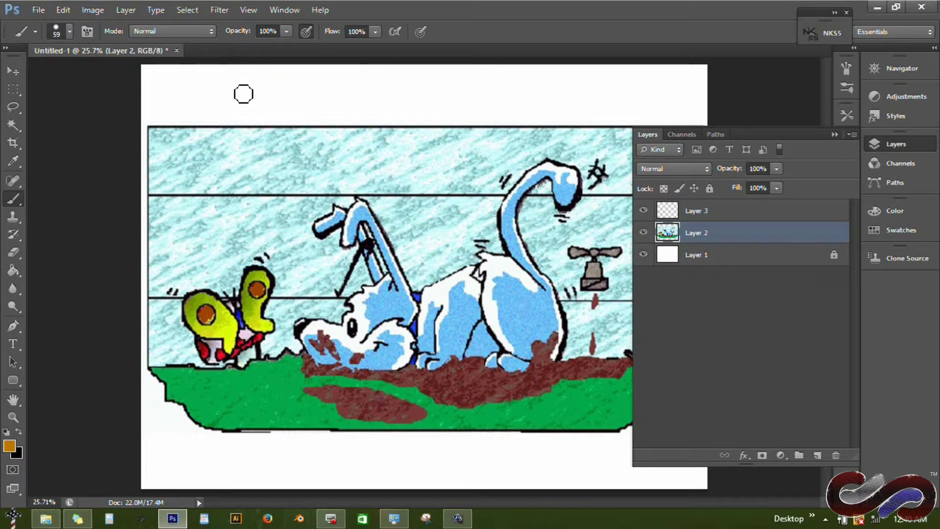
mouse_move(235, 93)
mouse_down()
mouse_move(234, 118)
mouse_move(411, 88)
mouse_move(414, 117)
mouse_move(482, 116)
mouse_move(495, 96)
mouse_move(518, 115)
mouse_move(578, 103)
mouse_up()
click(546, 81)
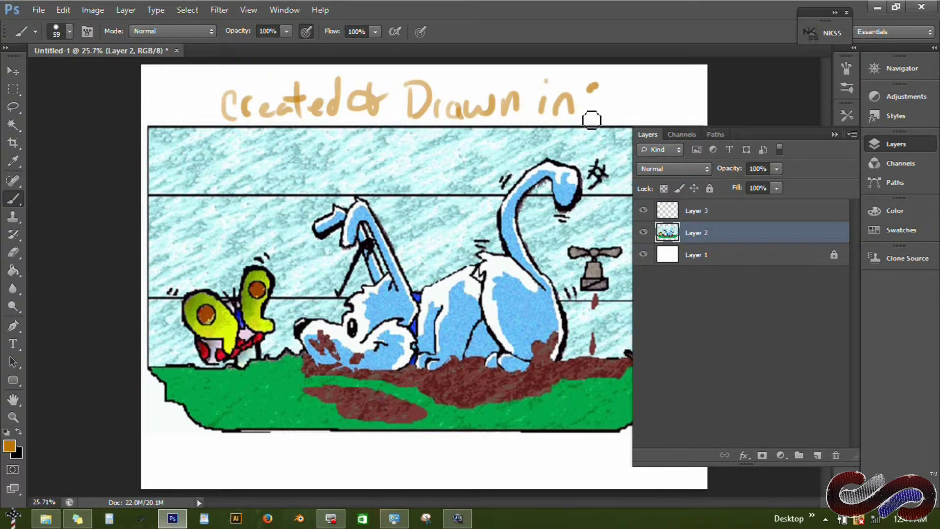
mouse_move(592, 119)
mouse_down()
mouse_move(651, 92)
mouse_move(663, 108)
mouse_up()
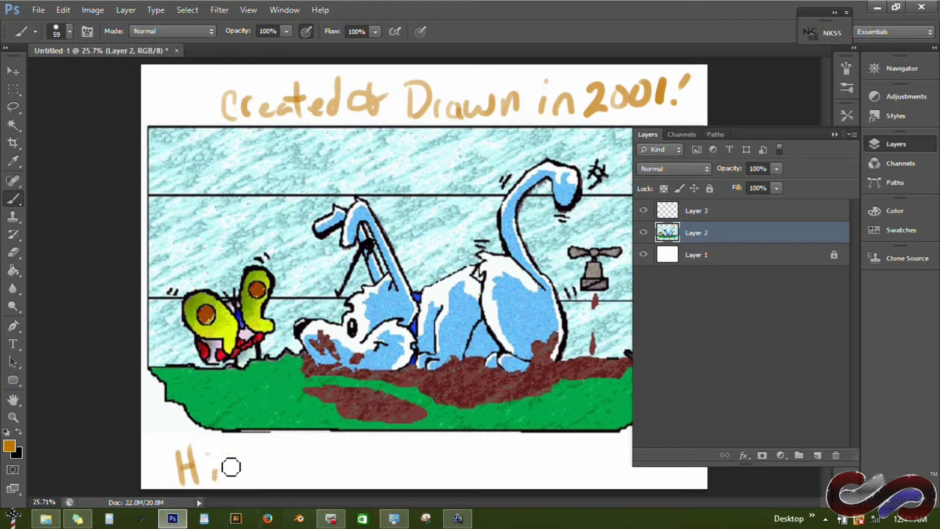
Handwrite "His Name is Puddles" with a circled "TM" below the artwork
drag(240, 466, 226, 483)
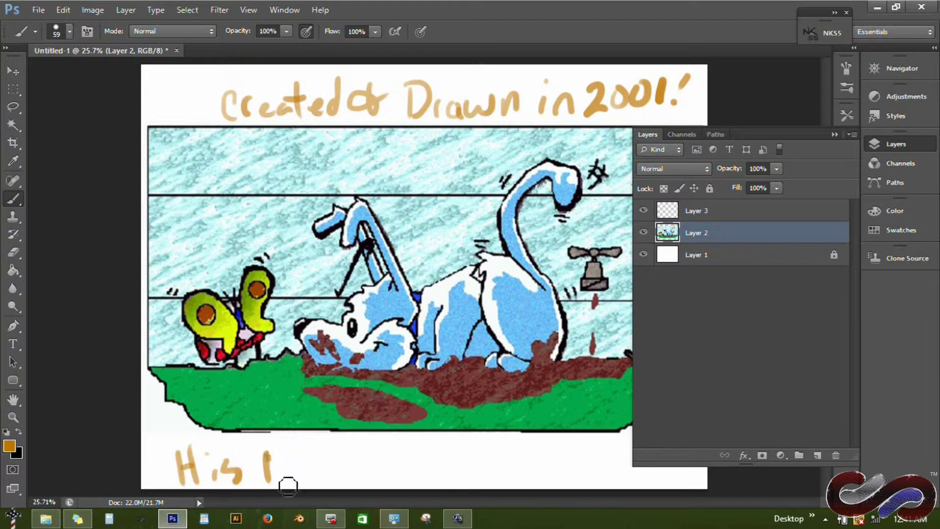
drag(267, 452, 287, 453)
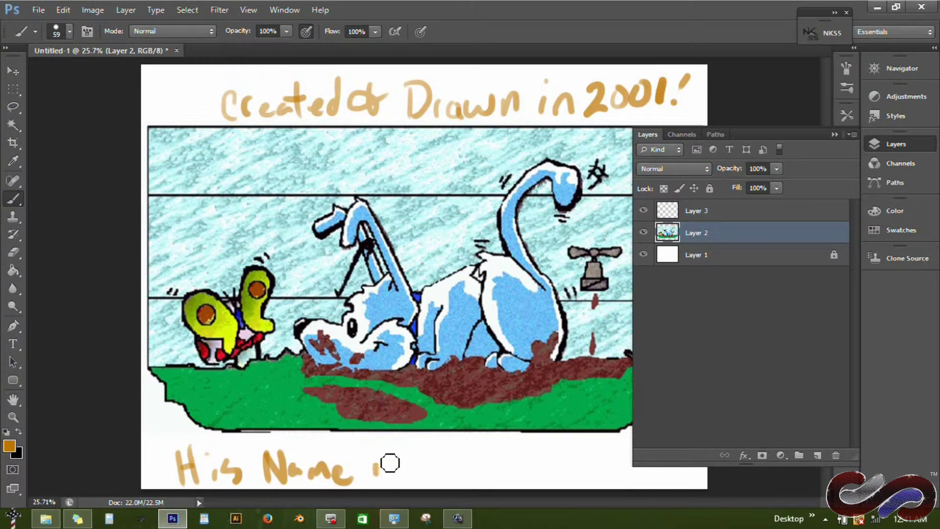
drag(390, 462, 385, 475)
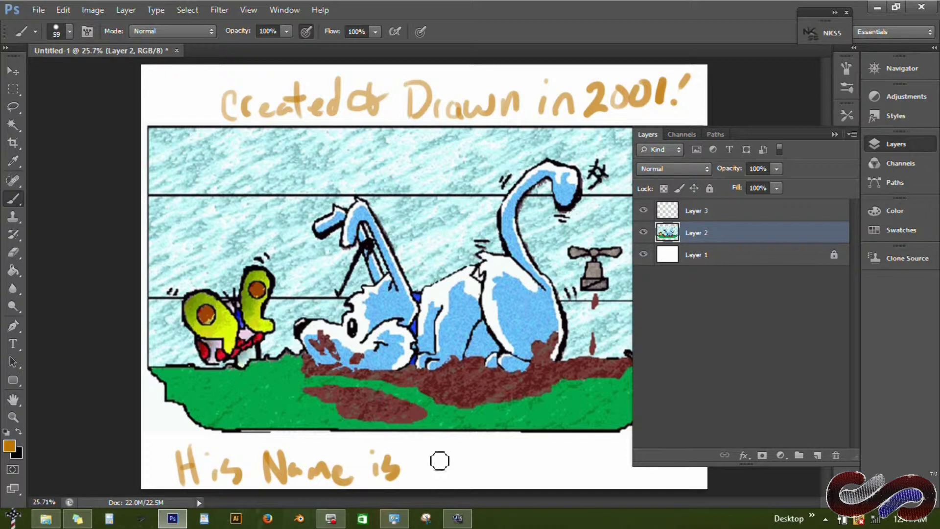
drag(424, 446, 450, 445)
mouse_move(439, 446)
mouse_down()
mouse_move(479, 478)
mouse_move(488, 467)
mouse_move(498, 480)
mouse_move(503, 464)
mouse_move(513, 481)
mouse_up()
drag(522, 477, 542, 483)
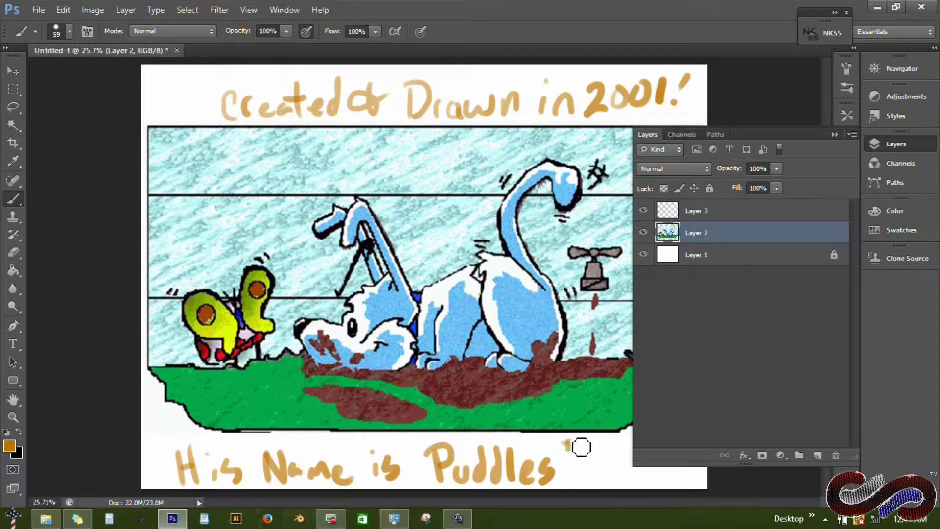
mouse_move(593, 442)
mouse_down()
mouse_move(599, 461)
mouse_move(594, 431)
mouse_up()
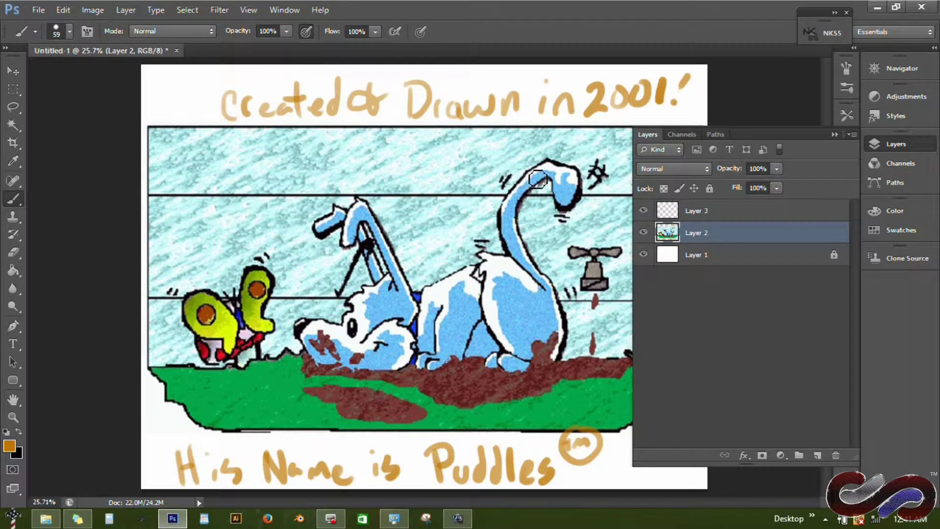
Clear the handwritten captions above and below the artwork, and lock Layer 2 again
key(ctrl+z)
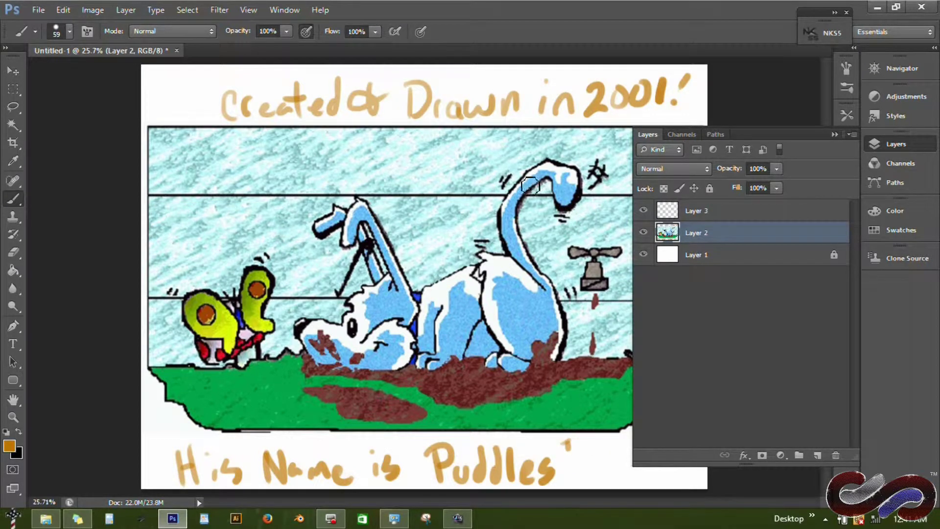
key(m)
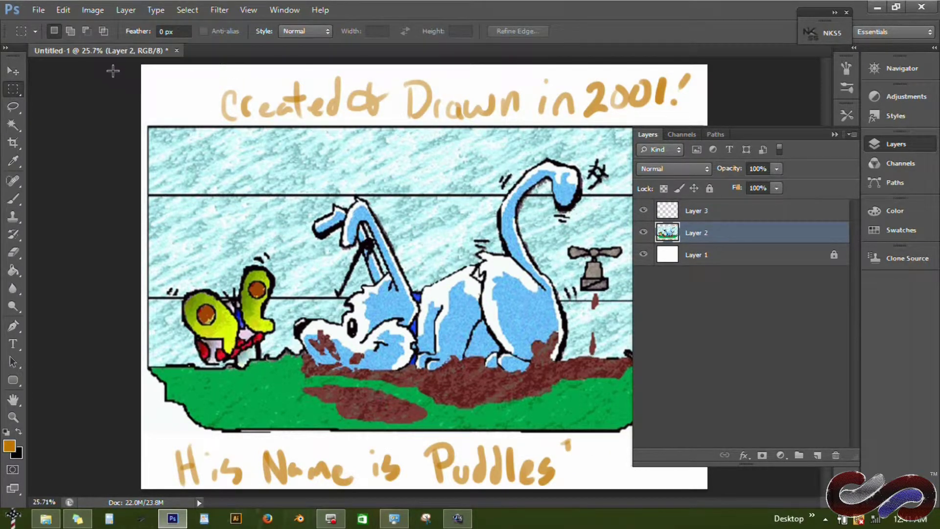
drag(122, 64, 712, 121)
key(Delete)
drag(133, 492, 600, 435)
key(Delete)
click(710, 188)
Hide Layer 2 and, in full-screen mode, sketch three adjoining construction circles for head, chest and hips on Layer 3 with a 150 px brush
click(705, 211)
key(f)
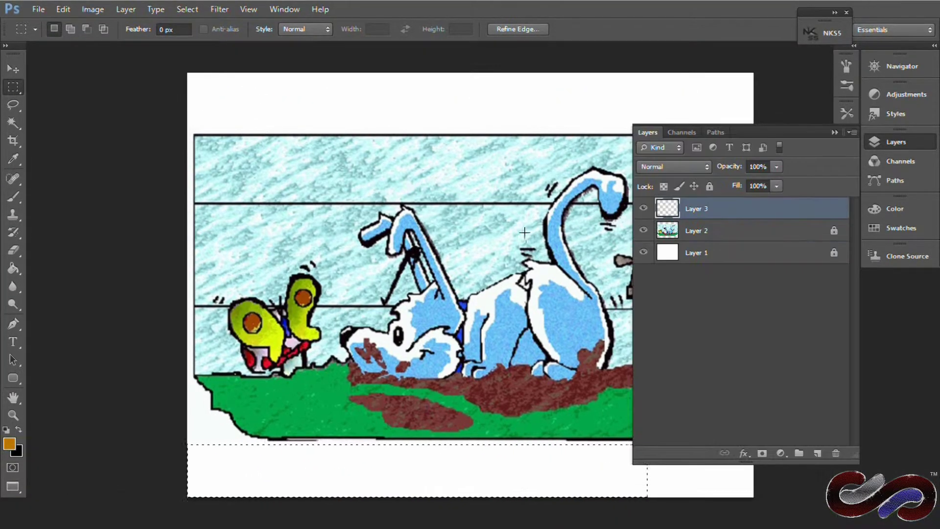
drag(563, 245, 449, 249)
click(644, 231)
key(ctrl+d)
key(b)
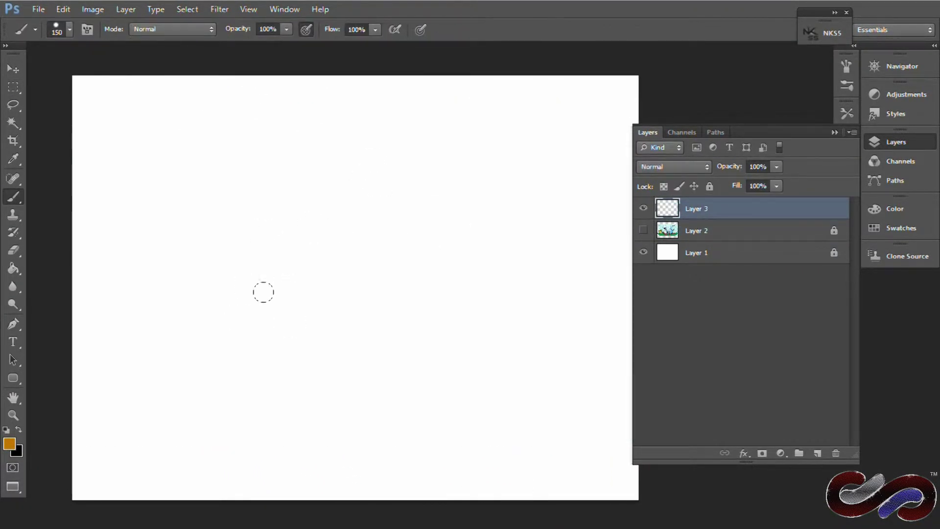
mouse_move(264, 292)
mouse_down()
mouse_move(295, 290)
mouse_move(330, 315)
mouse_move(311, 347)
mouse_move(347, 284)
mouse_move(406, 276)
mouse_move(410, 305)
mouse_move(462, 239)
mouse_move(431, 246)
mouse_up()
Select the chest and hip circles and reshape them with Free Transform, making them narrower and taller
key(m)
drag(567, 211, 337, 399)
key(ctrl+t)
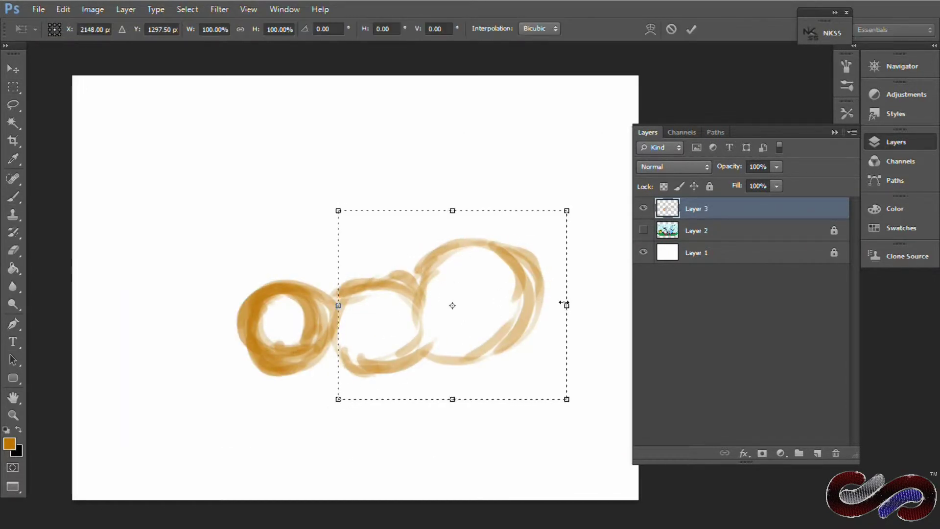
drag(567, 305, 539, 305)
drag(539, 210, 562, 189)
drag(338, 211, 324, 189)
drag(539, 399, 569, 419)
key(Return)
key(ctrl+d)
Add a lower arc to the head circle and erase the excess strokes inside it
key(b)
drag(247, 343, 345, 310)
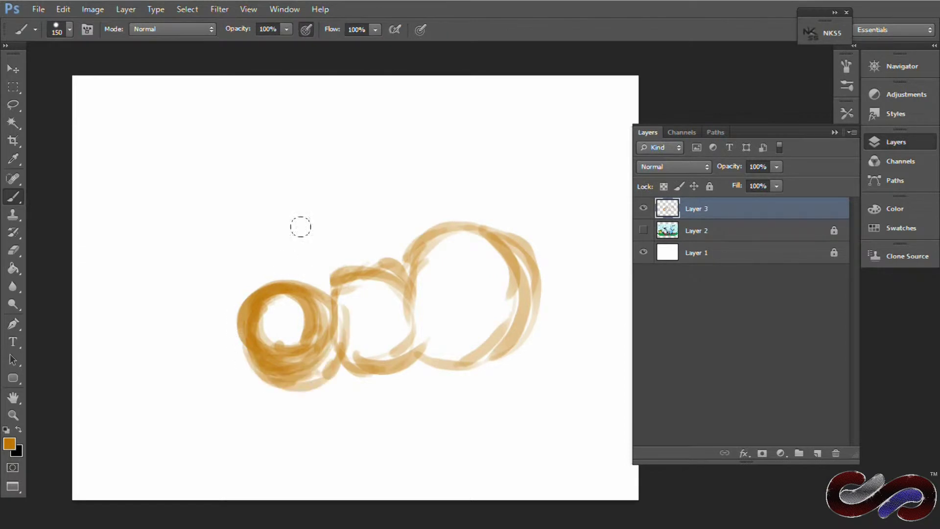
key(e)
mouse_move(271, 333)
mouse_down()
mouse_move(310, 330)
mouse_move(298, 343)
mouse_up()
Draw a slanted eye line and a short crossing guide inside the head circle with a 72 px brush
key(b)
alt+right_click(306, 300)
drag(244, 353, 323, 324)
drag(254, 329, 268, 365)
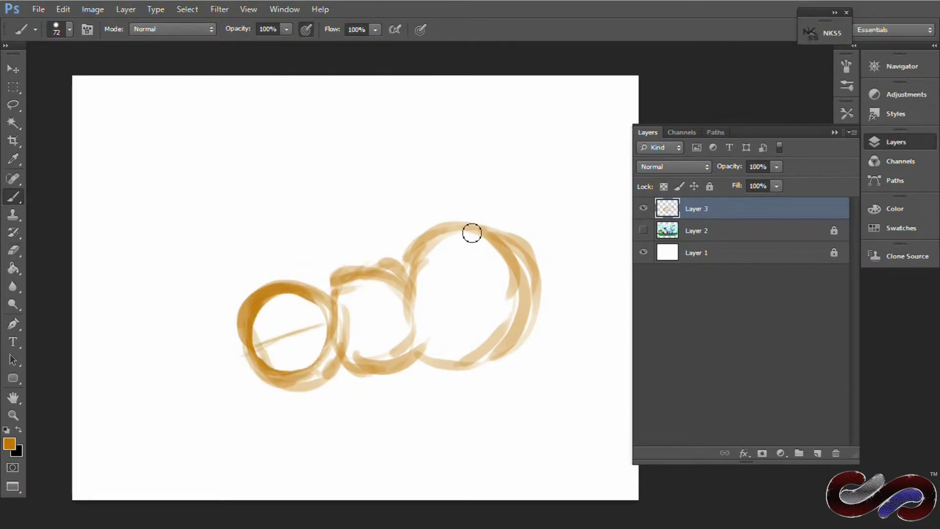
Toggle the visibility of Layer 2 and Layer 3 to compare the sketch with the original artwork
click(644, 230)
click(644, 208)
click(644, 208)
click(643, 230)
Hide the Layers panel and fade the construction circles with a 364 px eraser at 26% opacity
key(z)
drag(294, 331, 343, 330)
key(b)
key(F7)
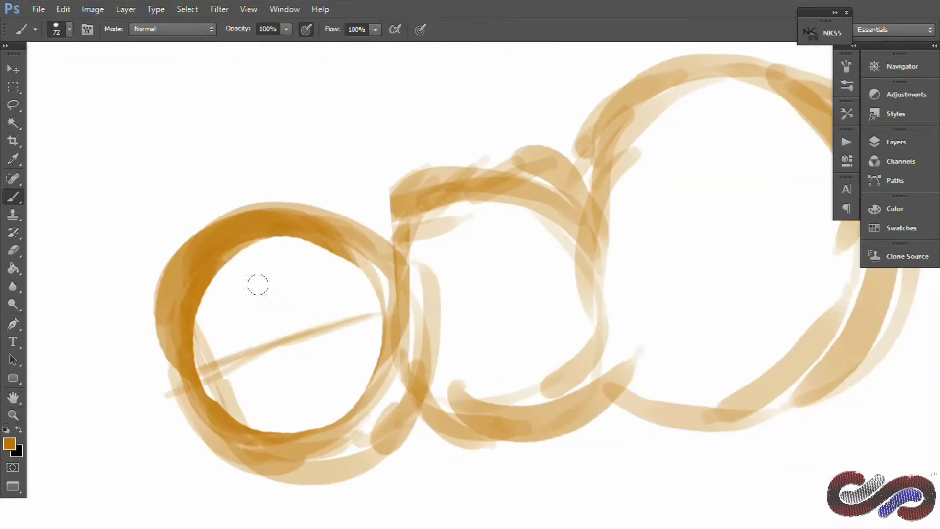
key(e)
key(ctrl+minus)
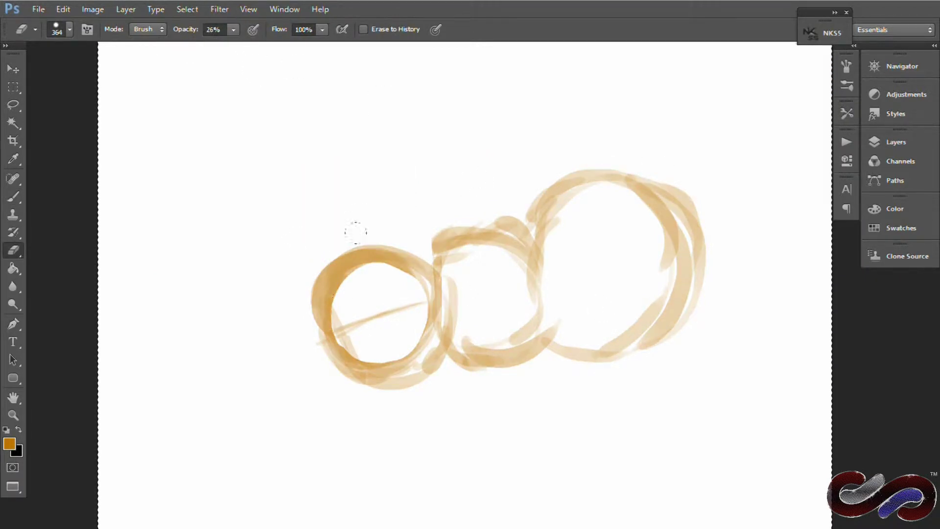
click(233, 30)
Sketch the dog's muzzle, nose and eye over the faded head circle with a 20 px brush
key(b)
key(ctrl+space)
drag(368, 330, 416, 330)
alt+right_click(321, 256)
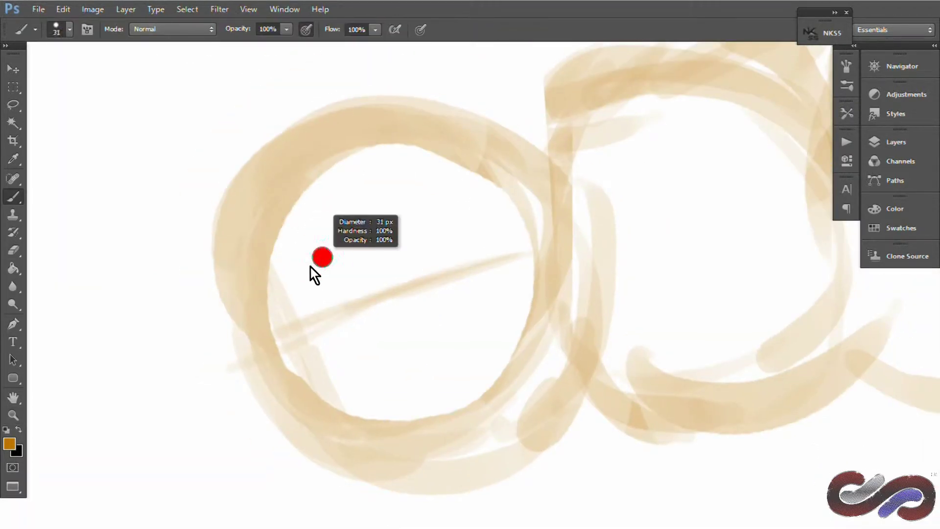
mouse_move(268, 361)
mouse_down()
mouse_move(252, 477)
mouse_move(382, 485)
mouse_move(326, 479)
mouse_move(424, 378)
mouse_up()
mouse_move(225, 389)
mouse_down()
mouse_move(210, 387)
mouse_move(194, 430)
mouse_move(180, 402)
mouse_up()
mouse_move(300, 341)
mouse_down()
mouse_move(297, 321)
mouse_move(310, 344)
mouse_up()
Sketch the forehead, the top and back of the head, and the jaw along the head circle
mouse_move(234, 298)
mouse_down()
mouse_move(253, 242)
mouse_move(342, 171)
mouse_up()
drag(295, 151, 241, 246)
mouse_move(331, 143)
mouse_down()
mouse_move(491, 220)
mouse_move(494, 258)
mouse_up()
mouse_move(313, 470)
mouse_down()
mouse_move(389, 471)
mouse_move(443, 436)
mouse_up()
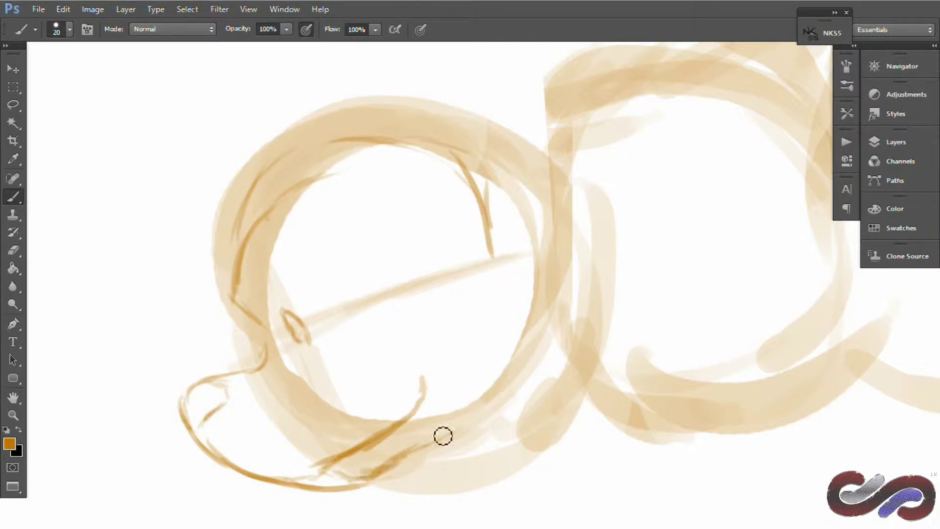
drag(521, 262, 541, 350)
drag(518, 286, 533, 379)
drag(513, 401, 447, 428)
Sketch the large floppy ear in front of the forehead and a curved line across the cheek
key(space)
mouse_move(201, 133)
mouse_down()
mouse_move(260, 217)
mouse_move(223, 346)
mouse_move(281, 347)
mouse_up()
drag(323, 298, 316, 198)
drag(240, 239, 256, 204)
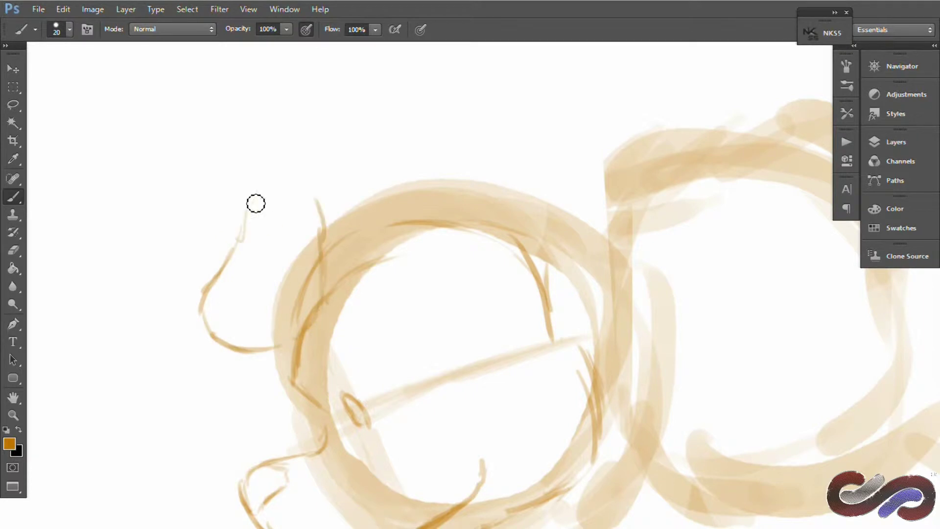
drag(321, 180, 465, 228)
mouse_move(329, 235)
mouse_down()
mouse_move(359, 239)
mouse_move(379, 256)
mouse_up()
drag(321, 322, 299, 340)
drag(391, 374, 347, 257)
drag(541, 240, 380, 298)
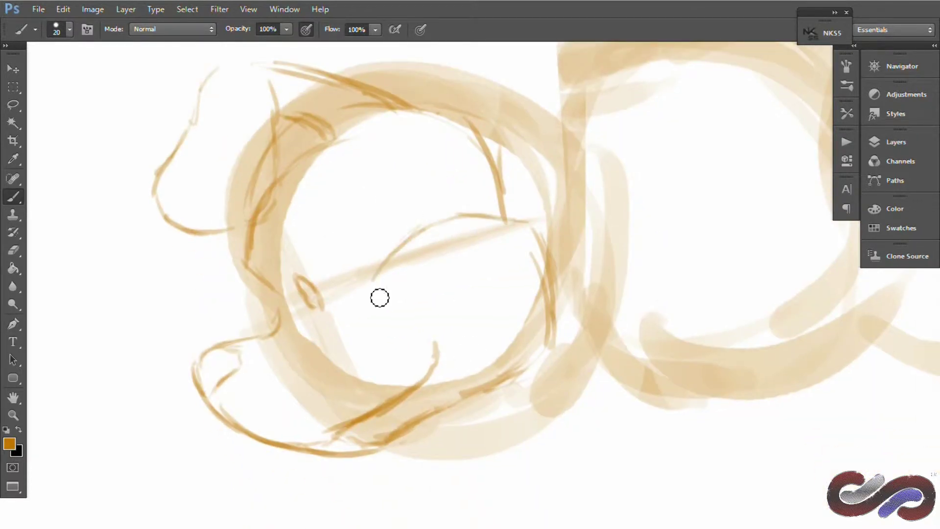
Erase the construction strokes of the chest circle and around the head with a soft 103 px eraser
key(space)
drag(499, 160, 388, 210)
key(e)
drag(413, 124, 354, 161)
drag(377, 212, 397, 172)
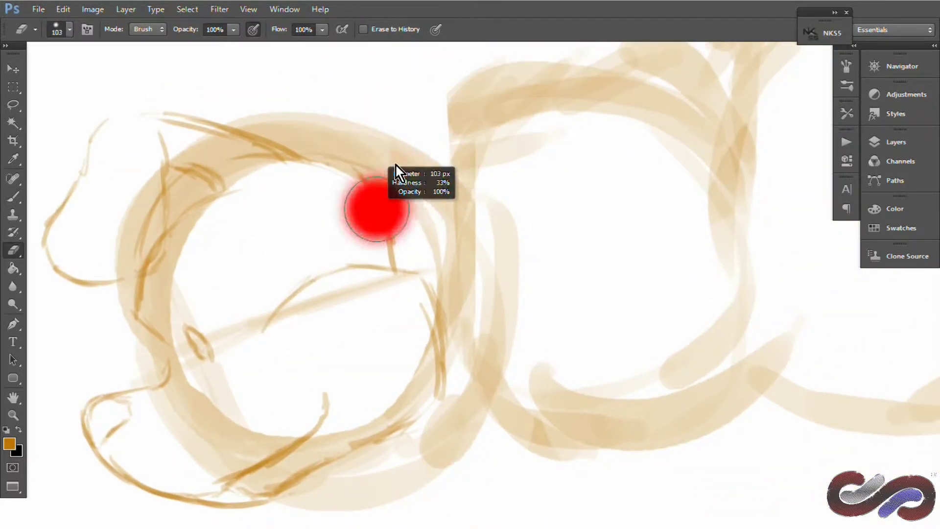
drag(475, 100, 514, 337)
mouse_move(409, 182)
mouse_down()
mouse_move(370, 123)
mouse_move(264, 117)
mouse_up()
drag(171, 392, 266, 450)
drag(362, 489, 490, 372)
mouse_move(538, 421)
mouse_down()
mouse_move(711, 69)
mouse_move(490, 112)
mouse_up()
Sketch the neck and the front of the chest behind the head with the 20 px brush
key(b)
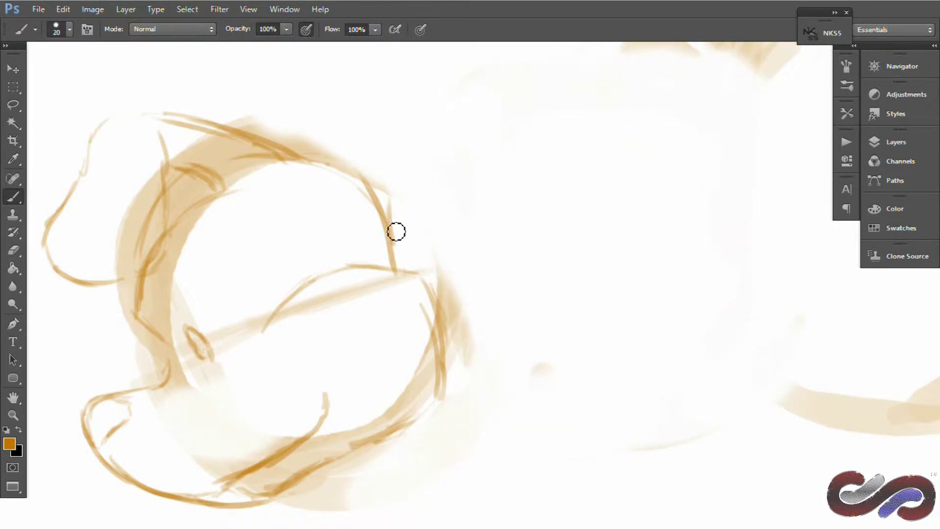
key(space)
drag(432, 210, 363, 231)
drag(312, 196, 351, 153)
mouse_move(340, 168)
mouse_down()
mouse_move(387, 178)
mouse_move(433, 351)
mouse_up()
drag(387, 381, 420, 360)
mouse_move(416, 100)
mouse_down()
mouse_move(556, 102)
mouse_move(368, 159)
mouse_up()
Sketch the belly, lower back and rump contours of the dog's body
drag(409, 376, 468, 406)
mouse_move(561, 399)
mouse_down()
mouse_move(651, 317)
mouse_move(435, 286)
mouse_move(414, 258)
mouse_move(552, 319)
mouse_move(684, 197)
mouse_up()
drag(662, 165, 708, 195)
drag(716, 207, 679, 321)
drag(718, 264, 679, 407)
Sketch the hind leg and its large rounded foot below the rump
key(space)
drag(623, 369, 549, 264)
drag(653, 148, 621, 360)
drag(479, 313, 575, 366)
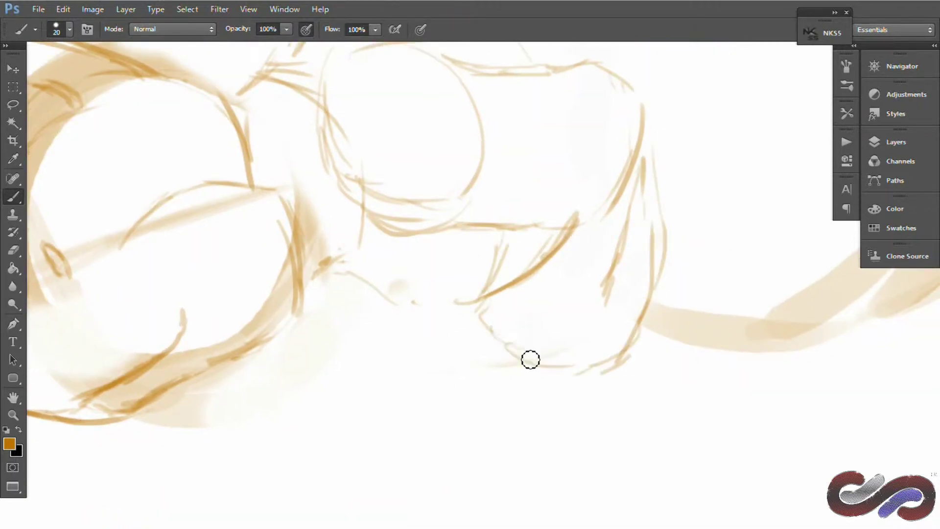
drag(432, 330, 597, 402)
drag(628, 357, 520, 437)
drag(479, 314, 618, 367)
drag(453, 333, 446, 424)
Strengthen the rump and thigh contours and add a short curve behind the rump
key(space)
drag(553, 214, 527, 319)
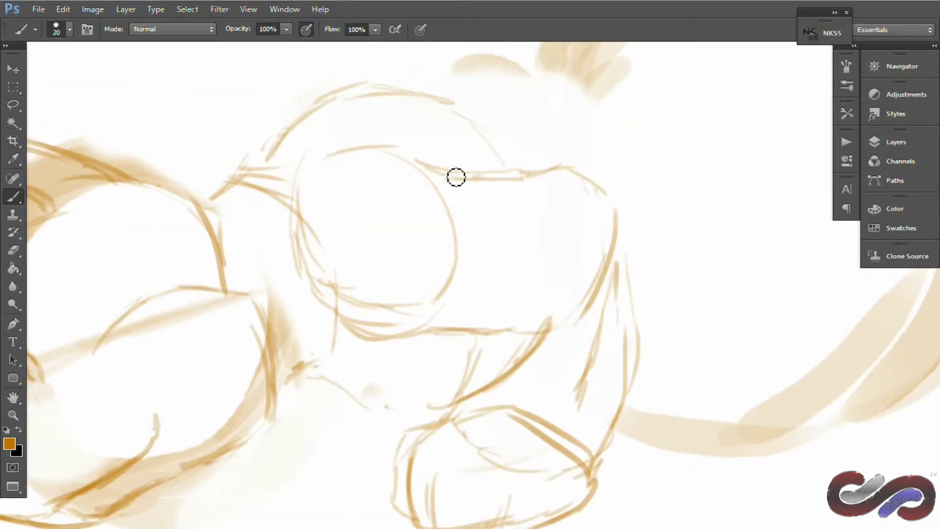
drag(507, 157, 635, 294)
drag(642, 250, 656, 334)
mouse_move(602, 274)
mouse_down()
mouse_move(508, 338)
mouse_move(499, 366)
mouse_up()
Sketch the collar band around the neck with a small round tag hanging from its lower end
drag(233, 190, 274, 284)
mouse_move(205, 201)
mouse_down()
mouse_move(228, 195)
mouse_move(295, 323)
mouse_up()
drag(231, 242, 267, 301)
drag(299, 319, 317, 413)
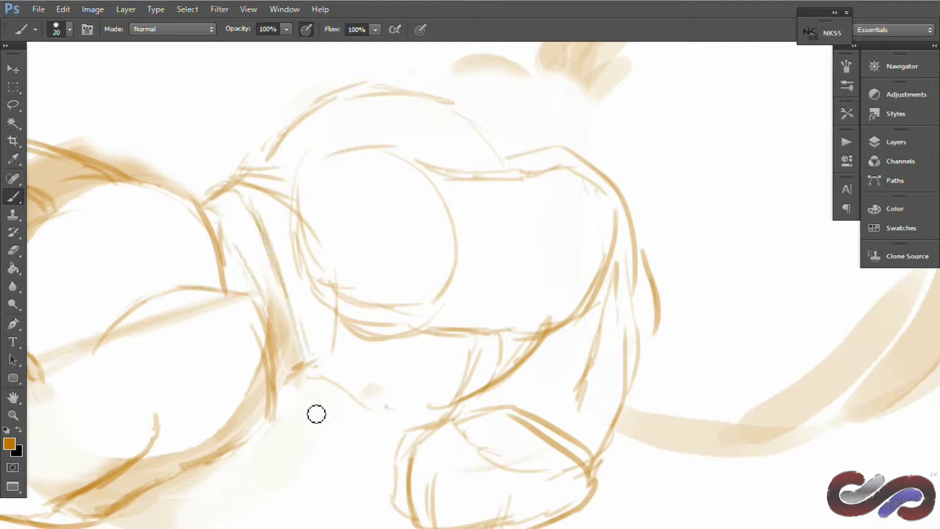
drag(282, 362, 288, 422)
drag(315, 420, 281, 427)
drag(275, 379, 285, 411)
drag(290, 424, 302, 469)
Sketch the back line rising from the shoulders up toward the hindquarters
key(space)
drag(481, 277, 355, 319)
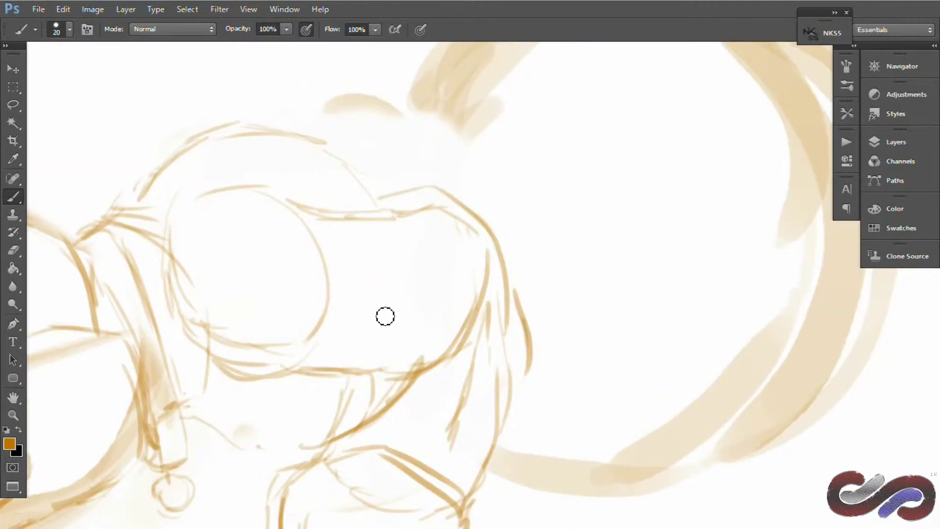
key(space)
drag(422, 311, 388, 330)
key(ctrl+minus)
key(ctrl+minus)
key(ctrl+plus)
drag(380, 196, 402, 188)
drag(330, 179, 413, 145)
drag(420, 133, 557, 101)
Erase the old thick construction strokes around the hindquarters and behind the body
key(e)
mouse_move(465, 142)
mouse_down()
mouse_move(759, 263)
mouse_move(522, 435)
mouse_up()
drag(524, 76, 678, 101)
drag(503, 128, 465, 175)
key(space)
drag(208, 289, 319, 290)
mouse_move(208, 245)
mouse_down()
mouse_move(153, 294)
mouse_move(130, 365)
mouse_up()
drag(244, 458, 204, 467)
scroll(455, 301, right, 4)
Sketch the large rounded contour of the hindquarters, including its top, rear and underside
key(b)
drag(433, 406, 529, 362)
mouse_move(434, 140)
mouse_down()
mouse_move(575, 300)
mouse_move(537, 341)
mouse_up()
drag(388, 146, 529, 137)
drag(421, 266, 441, 386)
drag(574, 261, 539, 387)
drag(557, 373, 475, 413)
drag(417, 256, 455, 349)
drag(544, 388, 470, 416)
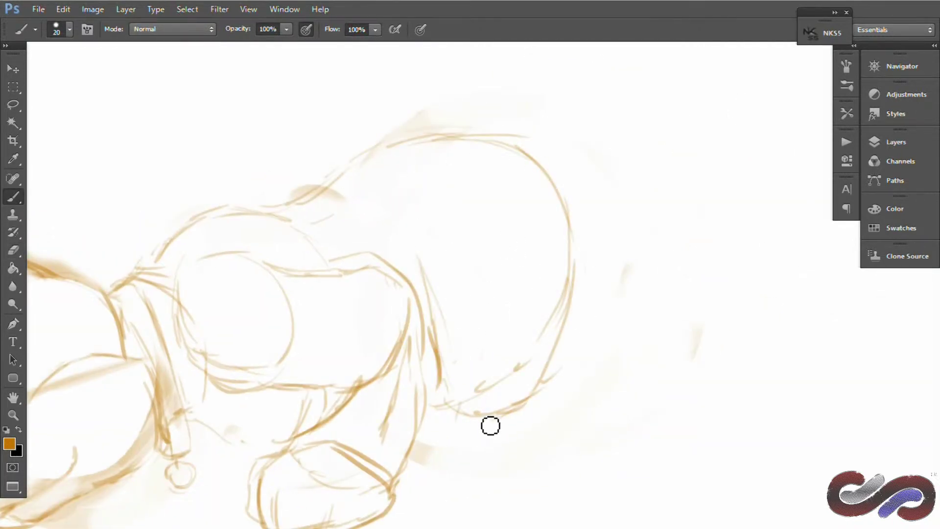
Sketch the rear leg and its rounded foot with short toe lines below the hindquarters
drag(558, 355, 609, 396)
drag(592, 375, 572, 478)
drag(499, 460, 568, 477)
drag(506, 407, 486, 294)
drag(470, 339, 541, 388)
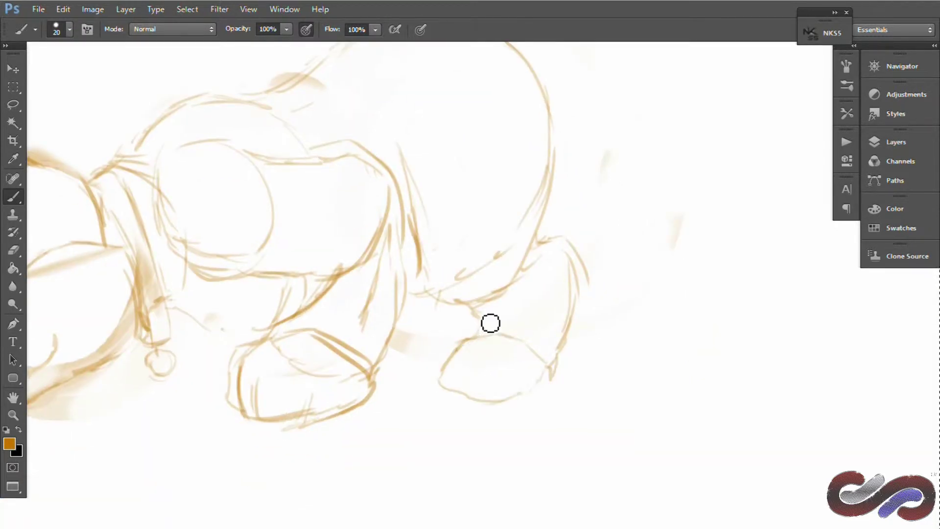
drag(479, 306, 439, 373)
drag(440, 381, 548, 397)
drag(559, 338, 555, 387)
drag(477, 355, 468, 387)
drag(520, 354, 516, 377)
drag(476, 349, 459, 387)
Sketch the curved tail rising from the top of the rump and ending in a rounded tip
drag(441, 49, 502, 208)
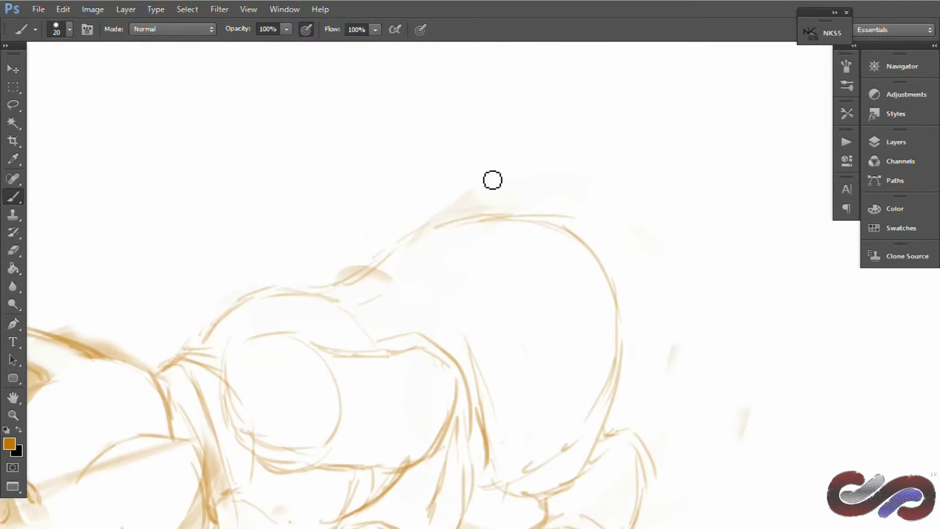
key(ctrl+minus)
drag(531, 240, 506, 230)
drag(331, 371, 407, 363)
drag(468, 213, 552, 148)
drag(508, 209, 503, 239)
mouse_move(552, 143)
mouse_down()
mouse_move(573, 183)
mouse_move(474, 215)
mouse_up()
Add a hair tuft at the brow and short fur strokes along the cheek line of the head
drag(238, 372, 340, 321)
drag(244, 346, 391, 303)
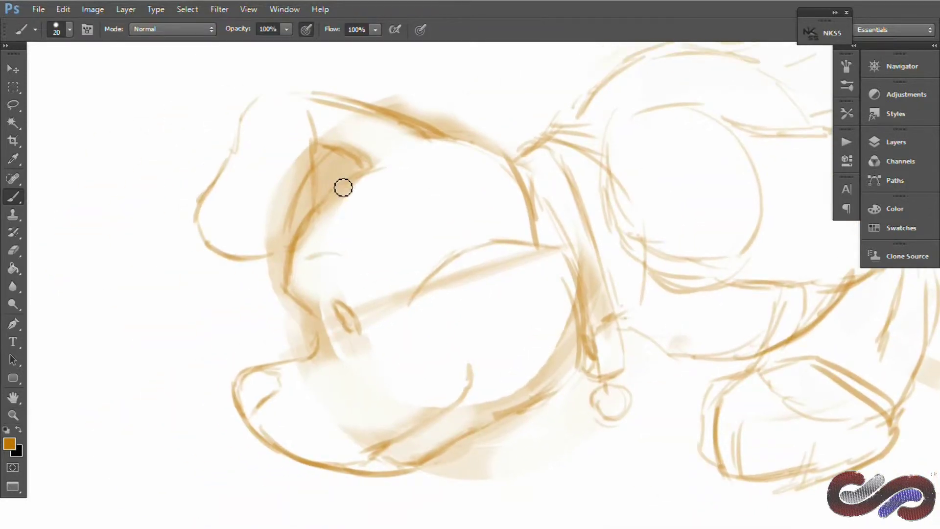
drag(289, 220, 267, 255)
drag(275, 261, 287, 291)
drag(432, 252, 421, 294)
drag(469, 239, 434, 267)
Erase part of the lower muzzle line and redraw the nose and jaw contours
drag(388, 444, 344, 465)
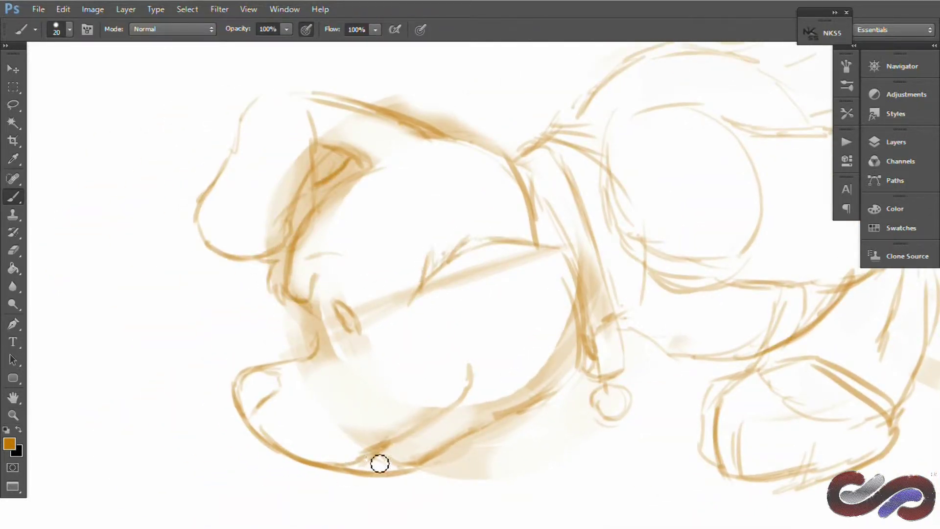
key(e)
mouse_move(411, 468)
mouse_down()
mouse_move(355, 455)
mouse_move(377, 457)
mouse_move(326, 465)
mouse_up()
key(b)
drag(276, 443, 311, 446)
mouse_move(253, 410)
mouse_down()
mouse_move(260, 426)
mouse_move(323, 471)
mouse_up()
Lower the sketch layer's opacity, lock it and add a new layer above it
click(896, 142)
drag(777, 167, 729, 183)
click(709, 186)
click(817, 454)
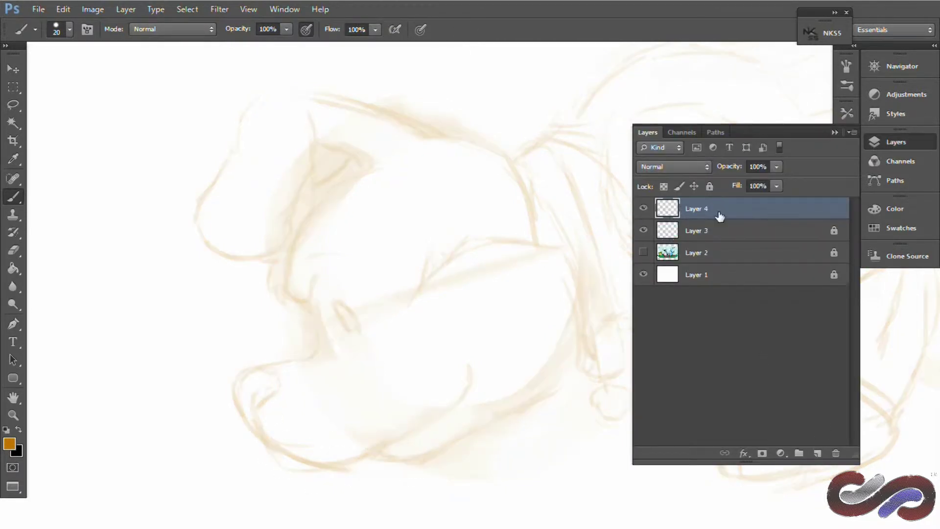
click(764, 226)
Unlock the sketch layer, enlarge and reposition the dog on the canvas, and reselect the new empty layer
key(ctrl+0)
key(ctrl+a)
click(896, 142)
key(v)
click(568, 253)
click(896, 142)
click(709, 187)
click(896, 142)
drag(671, 148, 719, 115)
drag(587, 246, 602, 260)
key(Return)
click(896, 142)
click(749, 208)
click(896, 142)
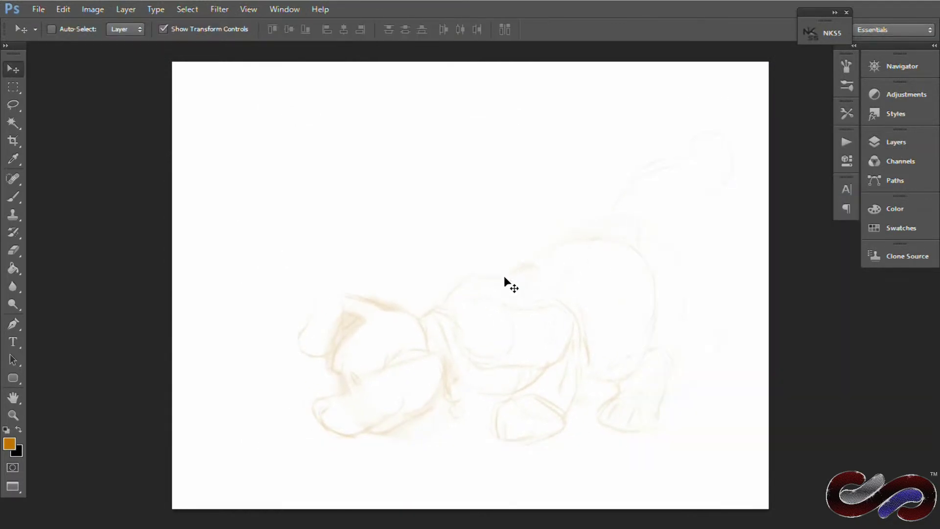
Paint the dog's eye freehand in black over the sketched eye
key(z)
drag(318, 428, 442, 282)
key(x)
key(b)
key(F5)
key(F5)
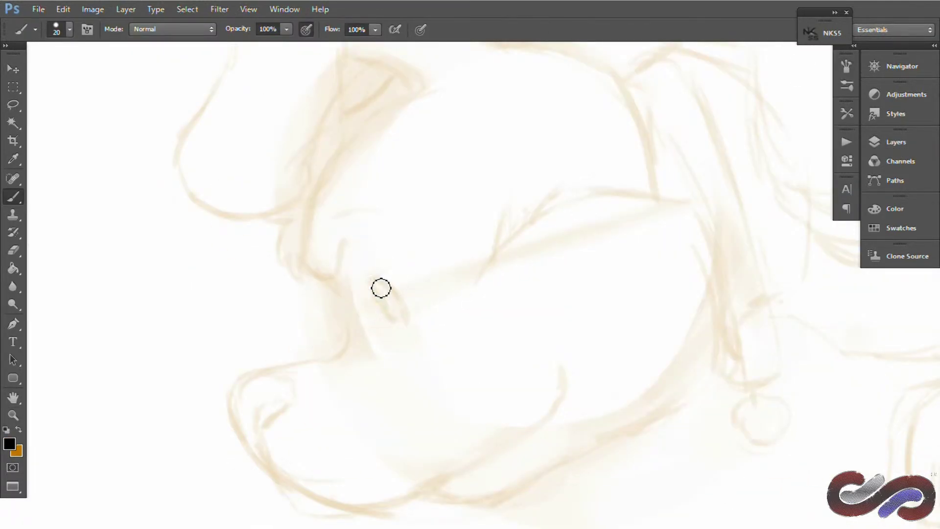
mouse_move(373, 282)
mouse_down()
mouse_move(401, 299)
mouse_move(395, 308)
mouse_move(390, 299)
mouse_up()
Set the eraser size to 19 px
key(e)
right_click(336, 149)
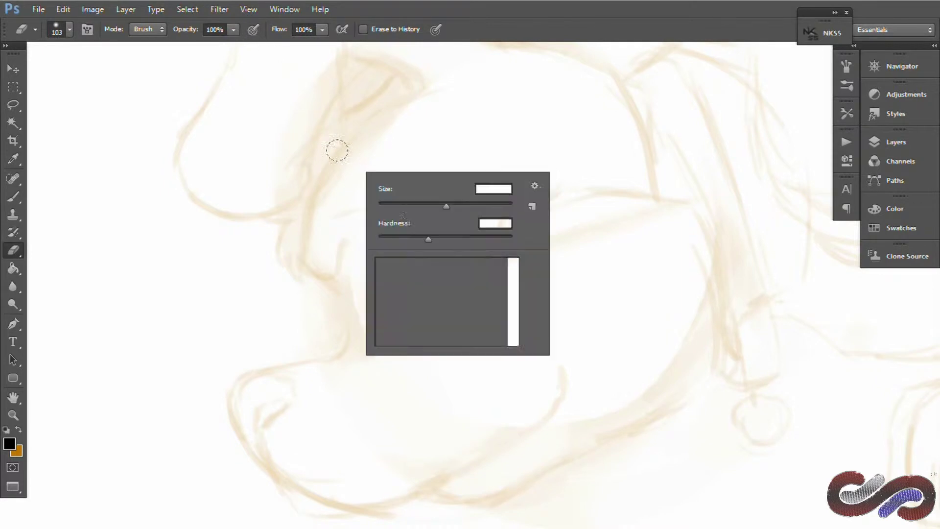
text(19)
key(Return)
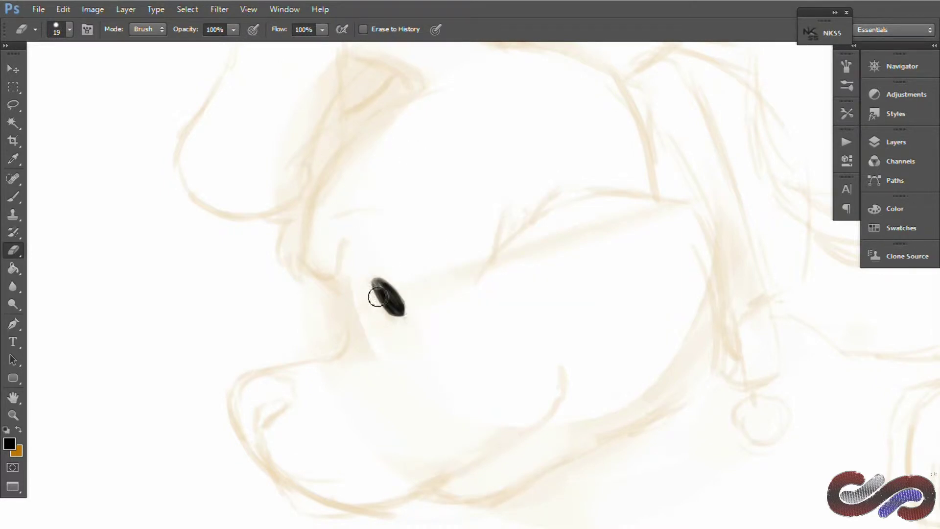
Create a narrow upright ellipse filled with black beside the freehand eye and erase the freehand one
key(b)
key(shift+m)
drag(416, 246, 436, 296)
key(g)
click(422, 262)
key(b)
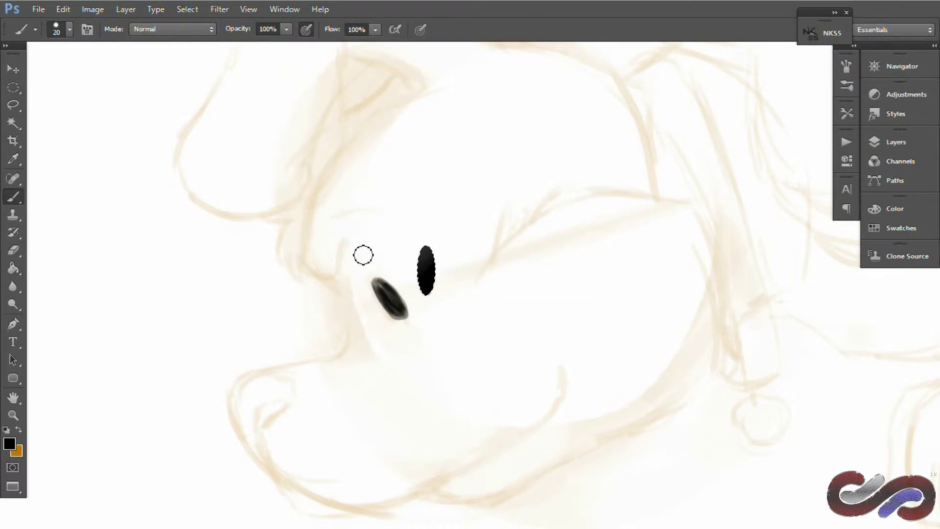
key(a)
key(ctrl+d)
key(e)
mouse_move(376, 281)
mouse_down()
mouse_move(395, 287)
mouse_move(401, 315)
mouse_up()
Rotate the black ellipse to a slant and move it onto the sketched eye
key(m)
drag(404, 234, 463, 308)
key(ctrl+t)
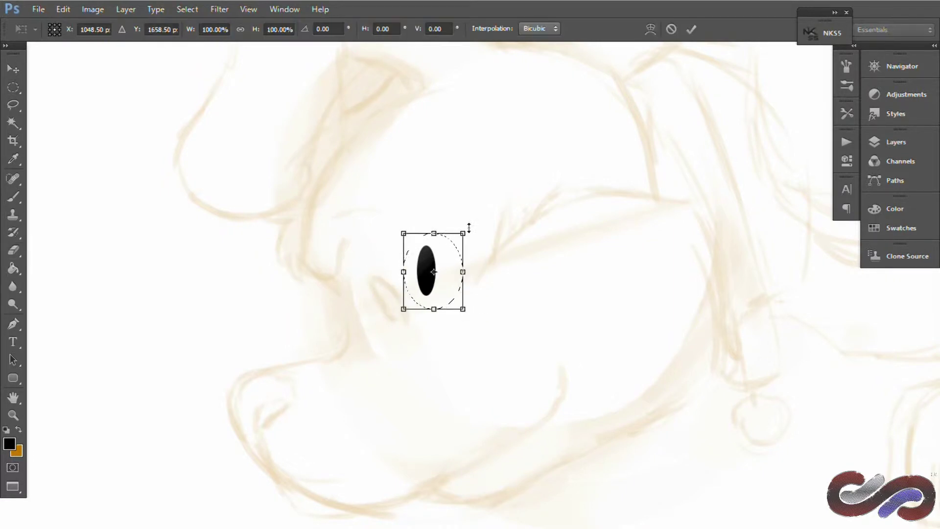
drag(469, 228, 439, 218)
mouse_move(436, 269)
mouse_down()
mouse_move(393, 295)
mouse_move(379, 275)
mouse_up()
key(Return)
key(ctrl+d)
Erase small light highlights into the upper part of the black eye
scroll(395, 255, up, 2)
key(e)
key(ctrl+z)
key(b)
scroll(360, 270, down, 2)
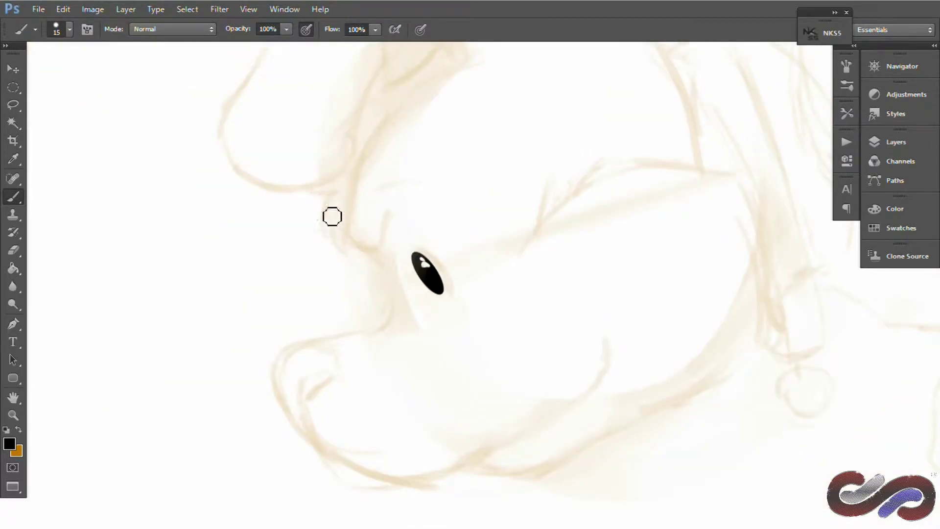
Turn off pen-pressure control of the brush's opacity and reduce the brush size to 11 px
click(306, 29)
drag(330, 194, 327, 229)
key(ctrl+z)
click(847, 66)
drag(692, 201, 690, 201)
click(847, 66)
Ink the hair tuft on the forehead and the brow line above the eye in black
drag(330, 196, 323, 243)
mouse_move(322, 238)
mouse_down()
mouse_move(332, 226)
mouse_move(341, 249)
mouse_up()
drag(345, 248, 392, 251)
drag(392, 217, 390, 251)
Ink the bridge of the muzzle and the outline of the nose in black
mouse_move(356, 251)
mouse_down()
mouse_move(406, 295)
mouse_move(296, 348)
mouse_move(339, 357)
mouse_move(354, 377)
mouse_move(317, 423)
mouse_up()
key(ctrl+z)
mouse_move(297, 347)
mouse_down()
mouse_move(279, 375)
mouse_move(322, 430)
mouse_up()
drag(293, 346, 318, 429)
drag(285, 378, 321, 431)
drag(338, 348, 353, 384)
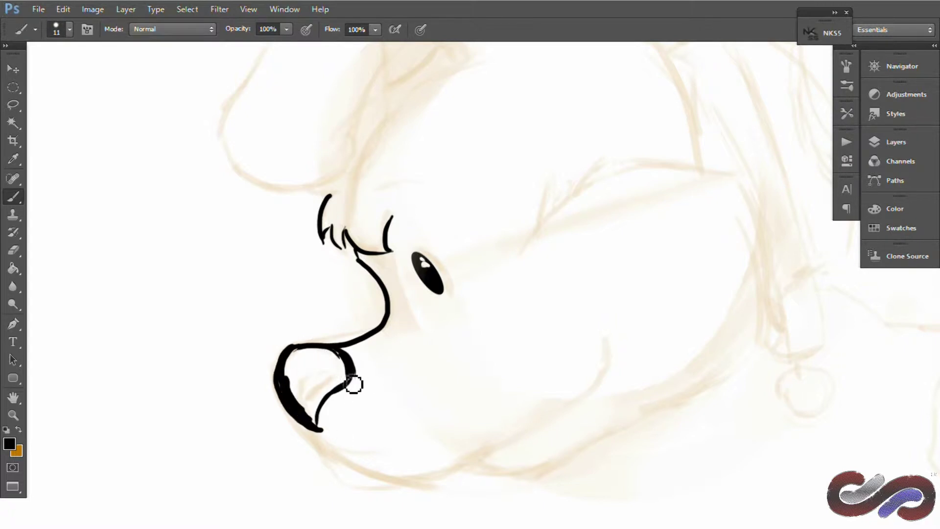
Fill the inside of the nose outline with black and paint over its remaining edge
key(g)
key(w)
click(312, 364)
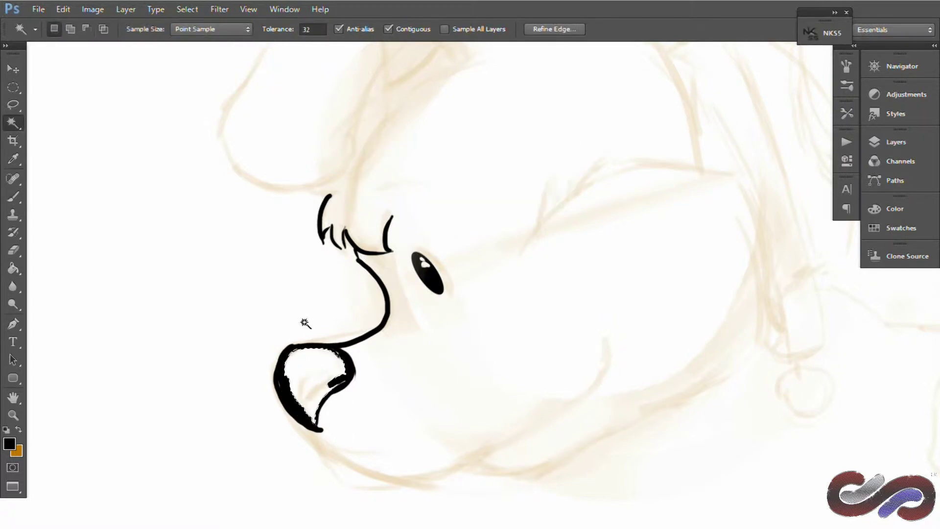
key(g)
click(316, 369)
key(b)
key(ctrl+d)
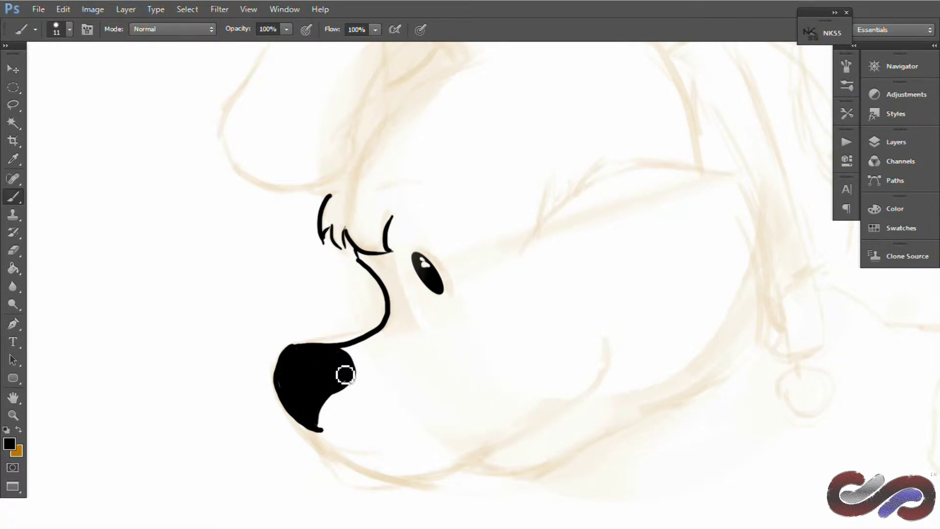
mouse_move(346, 374)
mouse_down()
mouse_move(323, 423)
mouse_move(361, 385)
mouse_up()
Erase a curved highlight into the black nose with the eraser at reduced opacity, and restore the eraser's opacity to 100%
key(e)
click(233, 29)
drag(233, 44, 205, 44)
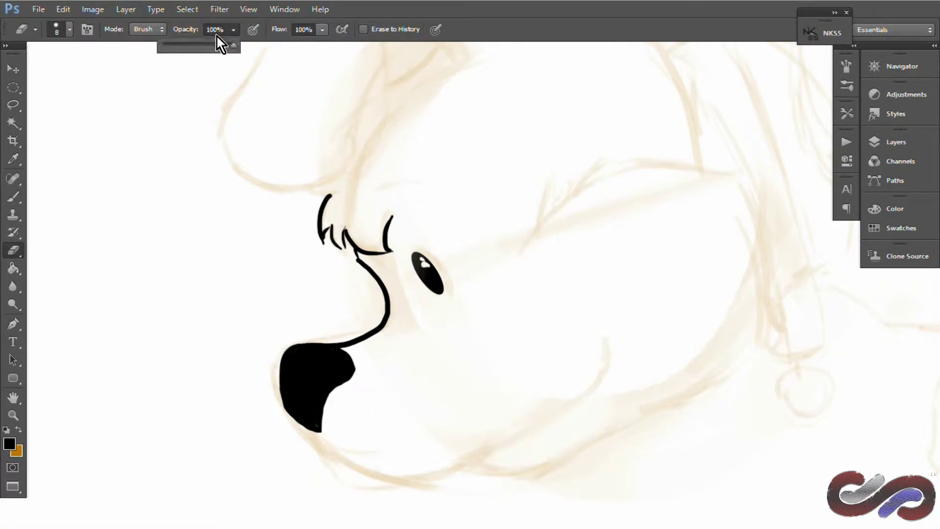
drag(334, 380, 319, 405)
click(234, 29)
drag(233, 44, 263, 44)
Ink the mouth line along the muzzle, enlarge the brush to 15 px and ink the lower jaw in black
key(b)
mouse_move(327, 441)
mouse_down()
mouse_move(268, 390)
mouse_move(337, 433)
mouse_move(551, 274)
mouse_up()
key(])
key(])
key(])
key(])
mouse_move(402, 407)
mouse_down()
mouse_move(609, 351)
mouse_move(631, 332)
mouse_up()
Ink the furry cheek outline with short broken strokes from above the cheek around to the jaw
mouse_move(467, 196)
mouse_down()
mouse_move(549, 110)
mouse_move(619, 106)
mouse_up()
mouse_move(626, 111)
mouse_down()
mouse_move(684, 148)
mouse_move(703, 183)
mouse_up()
drag(633, 332, 659, 317)
mouse_move(706, 201)
mouse_down()
mouse_move(690, 198)
mouse_move(699, 248)
mouse_up()
drag(700, 253, 684, 310)
Ink the outline of the floppy ear, from its inner edge over the top and around the rounded tip
mouse_move(508, 174)
mouse_down()
mouse_move(554, 241)
mouse_move(653, 337)
mouse_up()
mouse_move(459, 96)
mouse_down()
mouse_move(479, 156)
mouse_move(449, 248)
mouse_up()
drag(347, 104, 444, 64)
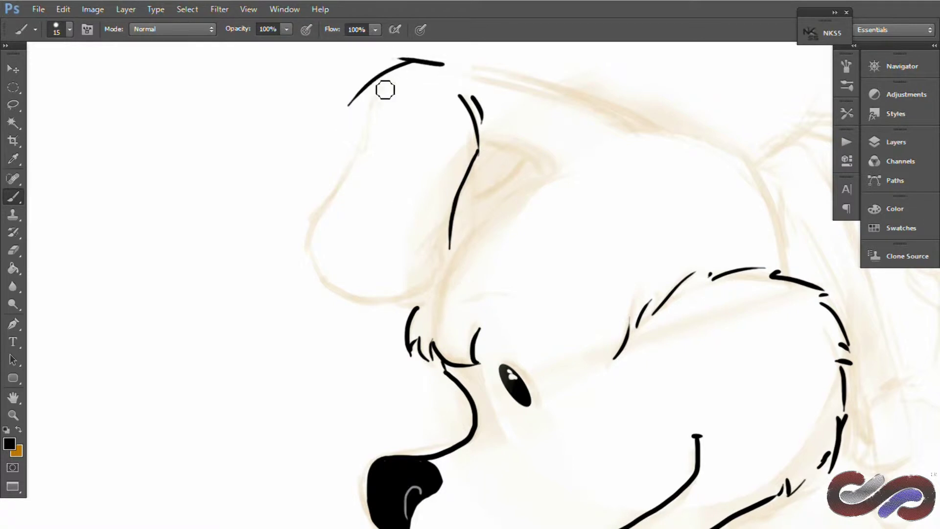
drag(377, 87, 303, 244)
mouse_move(315, 250)
mouse_down()
mouse_move(441, 288)
mouse_move(456, 260)
mouse_up()
Ink the inner ear fold and its small fur strokes behind the ear
drag(479, 158, 492, 133)
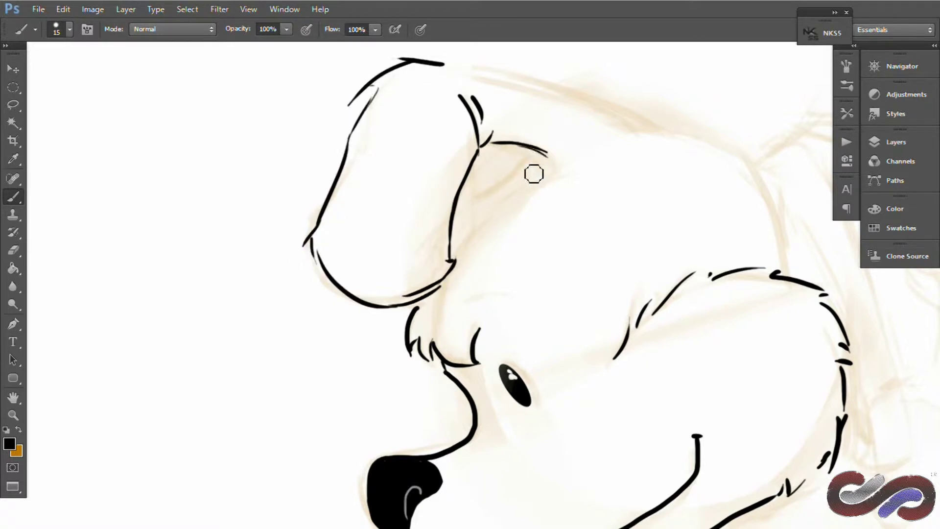
drag(555, 163, 531, 174)
drag(494, 169, 470, 190)
drag(477, 193, 460, 203)
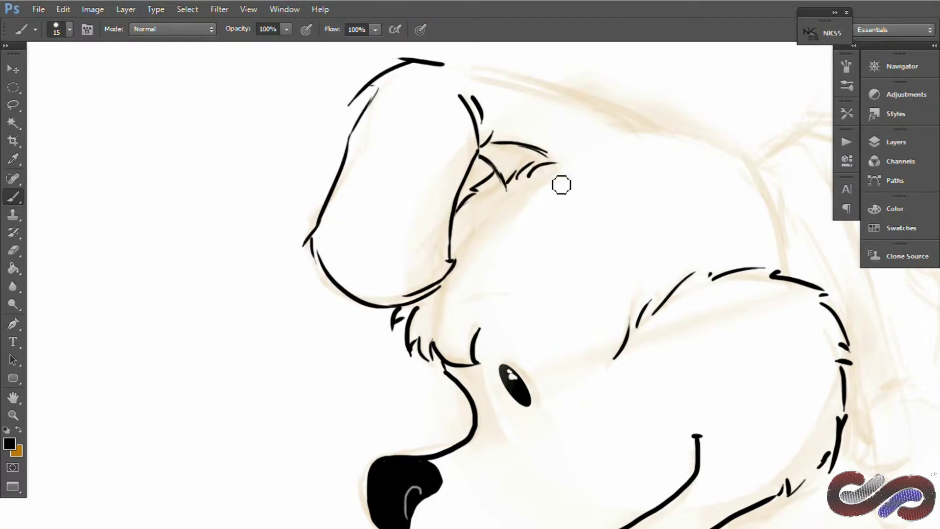
Undo the misplaced stroke and ink the long line over the top of the head down to the neck, with the canvas rotated
drag(562, 185, 502, 270)
drag(384, 149, 485, 177)
key(ctrl+z)
key(r)
mouse_move(581, 259)
mouse_down()
mouse_move(582, 300)
mouse_move(518, 376)
mouse_up()
mouse_move(589, 184)
mouse_down()
mouse_move(484, 206)
mouse_move(489, 309)
mouse_move(455, 391)
mouse_up()
drag(482, 340, 456, 386)
drag(461, 417, 485, 306)
drag(489, 261, 478, 309)
drag(484, 288, 482, 380)
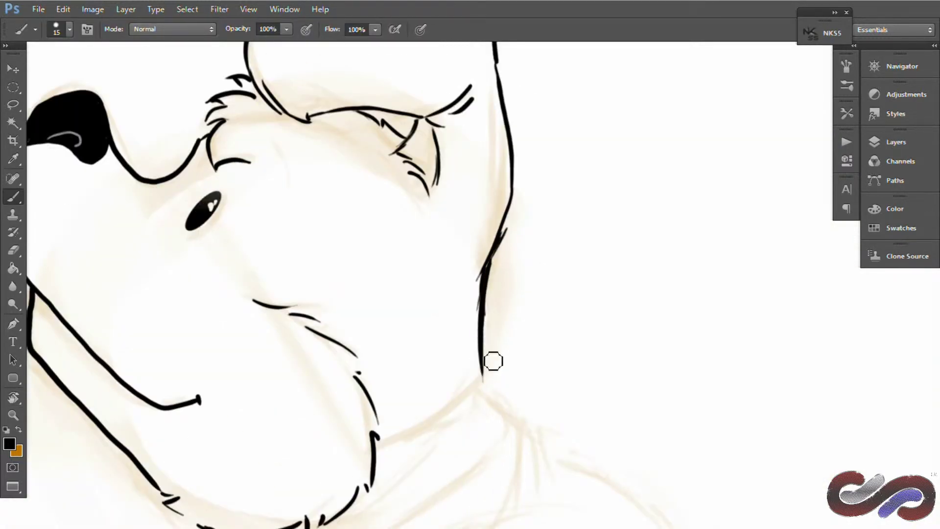
Switch to the standard screen mode and ink the back edge of the head down to the cheek fur
key(f)
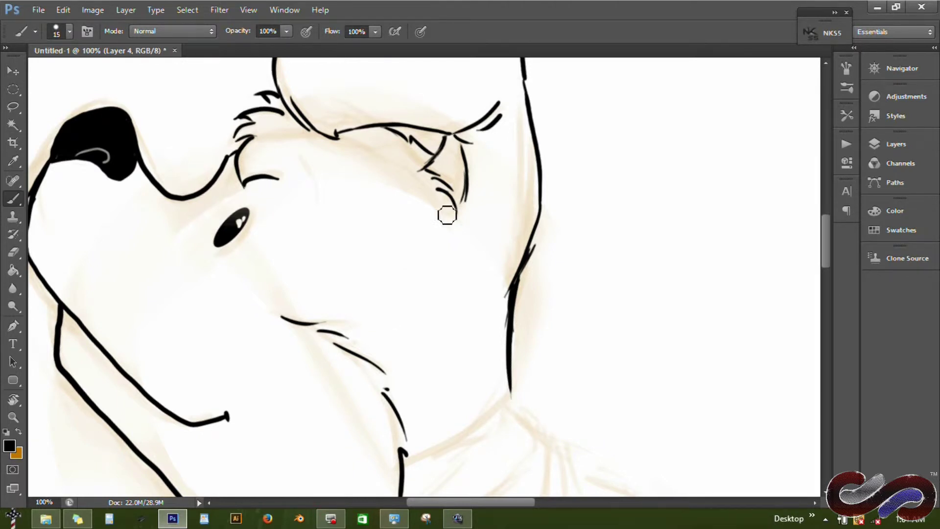
drag(465, 274, 449, 203)
drag(493, 295, 471, 337)
drag(481, 312, 383, 392)
key(r)
drag(358, 302, 430, 348)
key(b)
Ink the rounded front and underside contour of the body behind the neck
mouse_move(563, 338)
mouse_down()
mouse_move(459, 232)
mouse_move(304, 296)
mouse_up()
drag(335, 166, 324, 229)
drag(329, 225, 353, 303)
drag(354, 302, 409, 348)
mouse_move(399, 339)
mouse_down()
mouse_move(472, 358)
mouse_move(762, 341)
mouse_up()
drag(793, 265, 795, 230)
drag(788, 259, 768, 322)
Ink the upper contour of the rounded body shape and the curved line behind it
drag(363, 124, 429, 90)
drag(417, 100, 478, 93)
mouse_move(543, 106)
mouse_down()
mouse_move(648, 132)
mouse_move(528, 159)
mouse_up()
mouse_move(522, 152)
mouse_down()
mouse_move(689, 159)
mouse_move(701, 268)
mouse_up()
Ink the lower chest outline with fur tufts, running back up to the body contour
drag(491, 419, 545, 232)
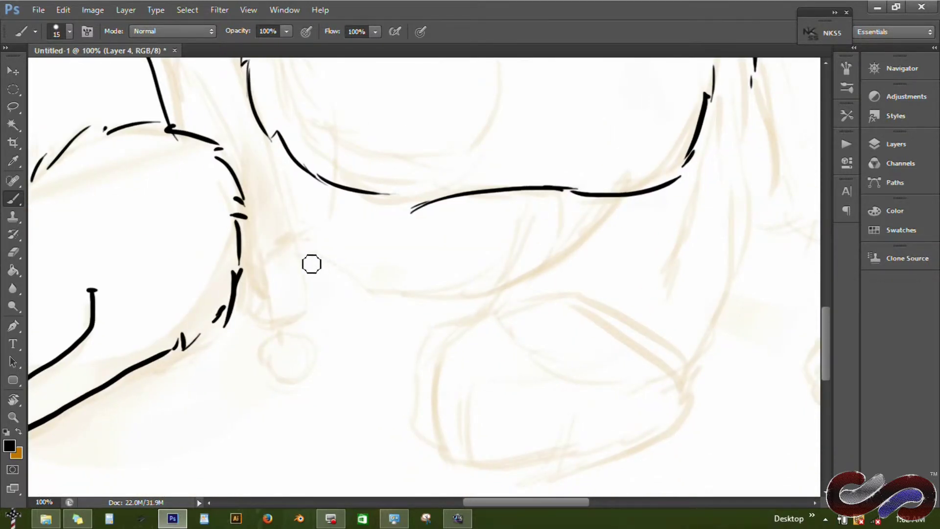
drag(306, 260, 362, 310)
mouse_move(374, 314)
mouse_down()
mouse_move(408, 326)
mouse_move(453, 317)
mouse_up()
drag(458, 303, 499, 298)
drag(602, 197, 529, 275)
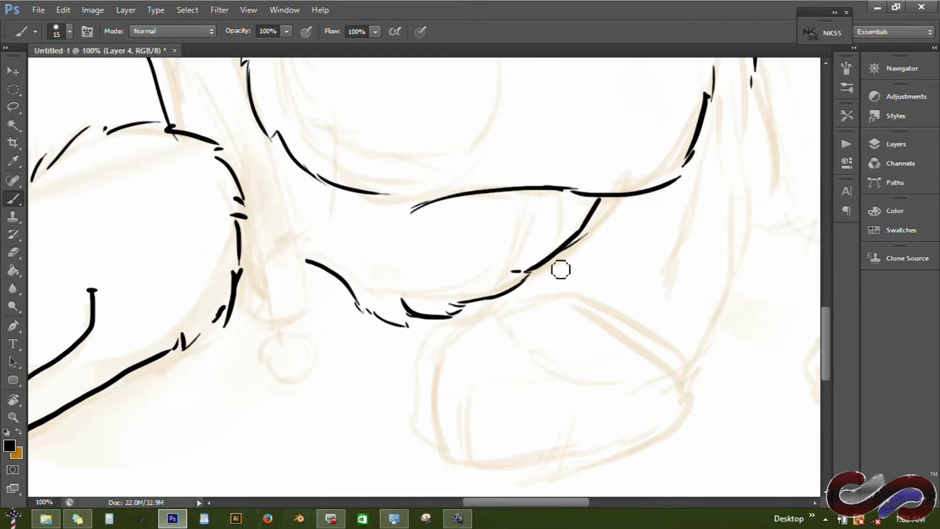
Ink the near front paw with its outline, toe lines, sole and upper edge
mouse_move(471, 318)
mouse_down()
mouse_move(439, 262)
mouse_move(399, 402)
mouse_up()
drag(689, 250, 652, 362)
drag(430, 338, 443, 426)
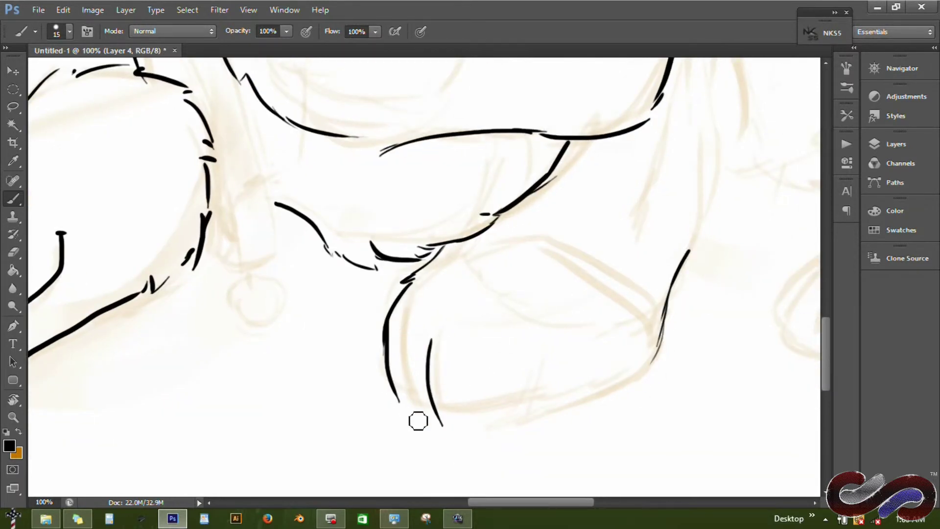
drag(539, 370, 503, 427)
drag(503, 430, 656, 359)
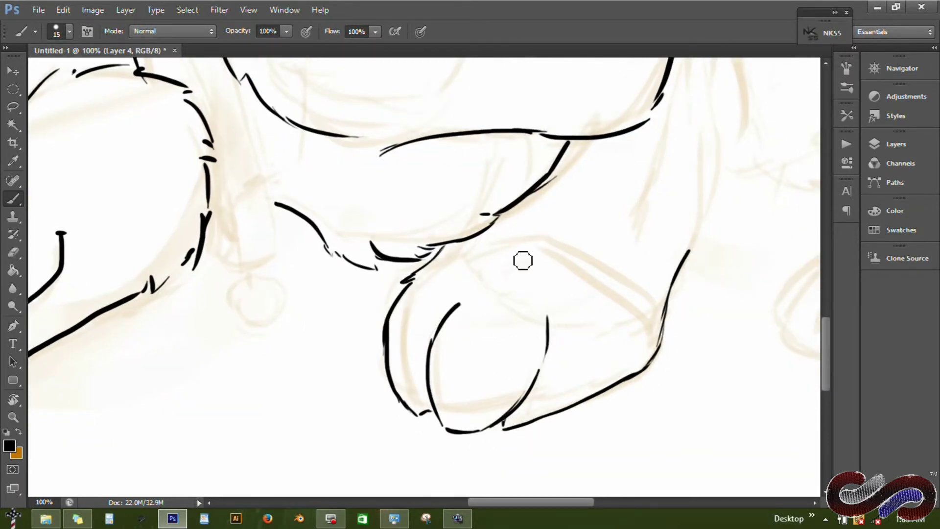
drag(482, 237, 532, 223)
drag(532, 224, 569, 245)
Ink the back edge of the near front leg from the body down to the paw
drag(506, 247, 324, 382)
drag(547, 155, 538, 218)
mouse_move(535, 192)
mouse_down()
mouse_move(543, 231)
mouse_move(562, 234)
mouse_up()
drag(553, 257, 538, 336)
mouse_move(540, 293)
mouse_down()
mouse_move(533, 157)
mouse_move(490, 324)
mouse_up()
drag(538, 216, 512, 282)
drag(496, 305, 484, 342)
Clean up the line end at the back of the head and ink jagged neck fur along the collar's front edge
mouse_move(85, 237)
mouse_down()
mouse_move(491, 264)
mouse_move(557, 364)
mouse_up()
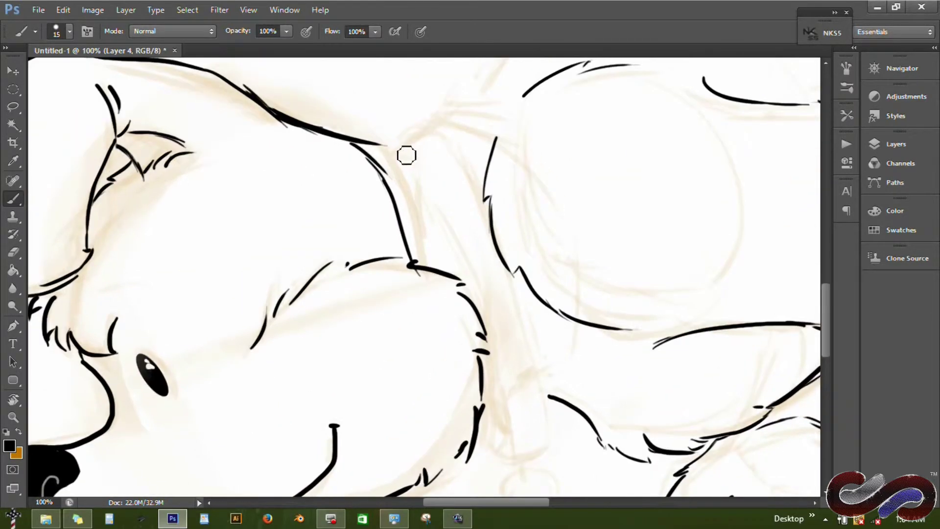
key(e)
mouse_move(387, 145)
mouse_down()
mouse_move(377, 157)
mouse_move(384, 149)
mouse_move(445, 199)
mouse_move(440, 237)
mouse_move(475, 201)
mouse_up()
key(b)
drag(462, 245, 495, 307)
drag(463, 264, 490, 287)
drag(490, 289, 494, 323)
drag(502, 337, 497, 365)
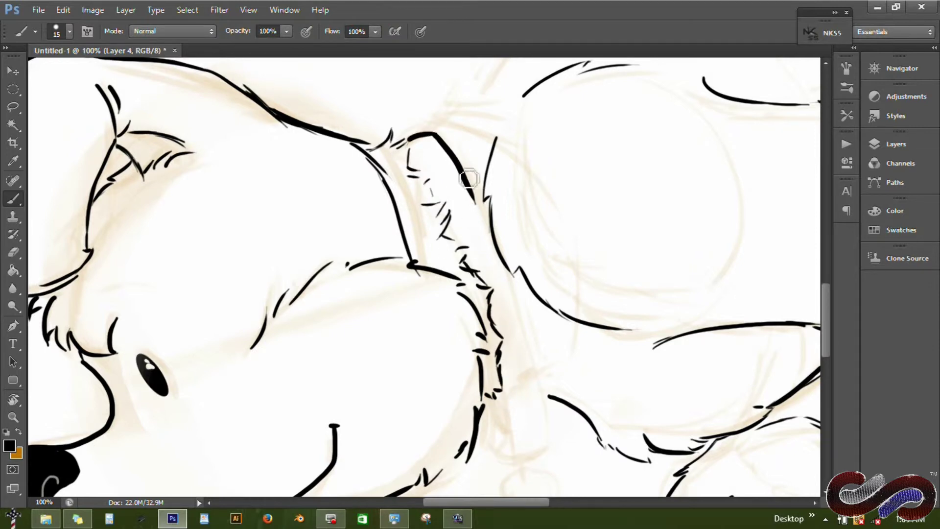
Ink the collar's thick rear edge and lower end, and fill the gap at its inner side with black
mouse_move(469, 183)
mouse_down()
mouse_move(509, 289)
mouse_move(490, 220)
mouse_up()
mouse_move(482, 194)
mouse_down()
mouse_move(524, 344)
mouse_move(472, 353)
mouse_move(520, 356)
mouse_up()
key(e)
key(b)
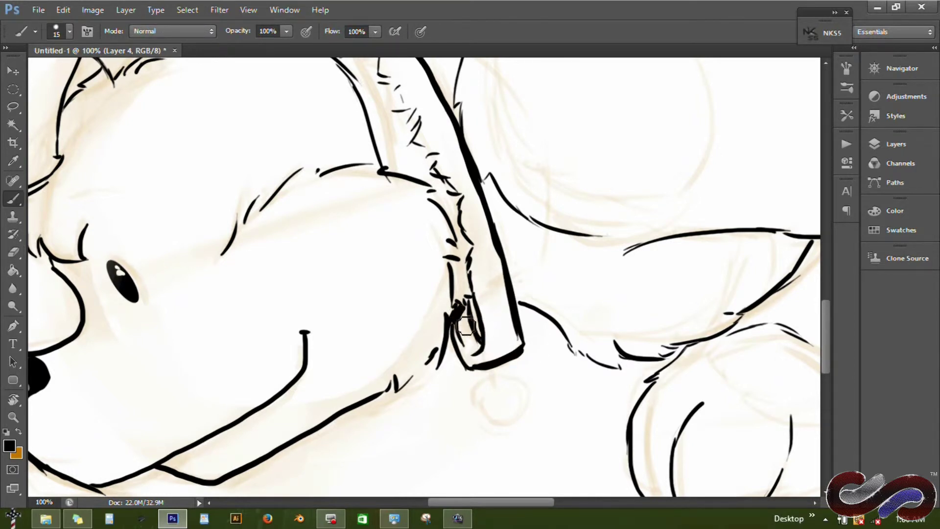
key(e)
key(b)
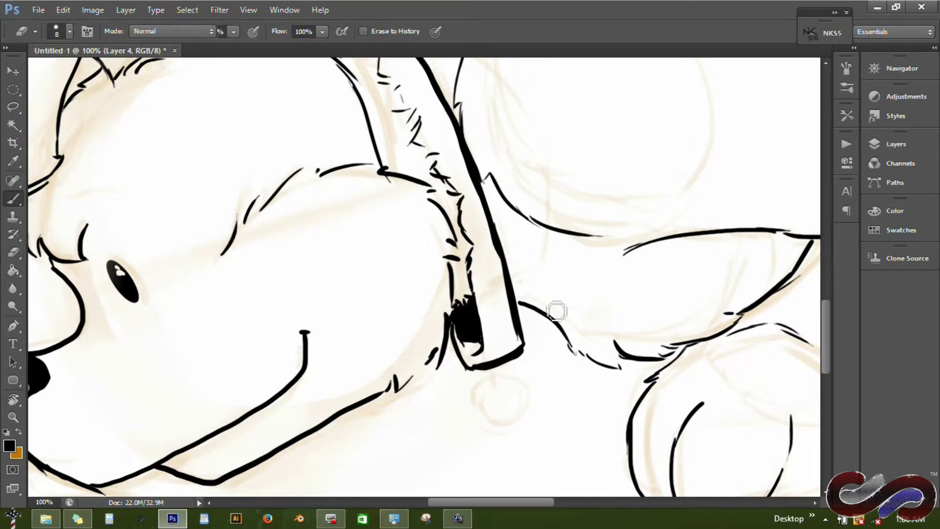
Ink the ring below the collar, erase the narrow tag and redraw it as a hatched rectangular tag
scroll(493, 342, down, 3)
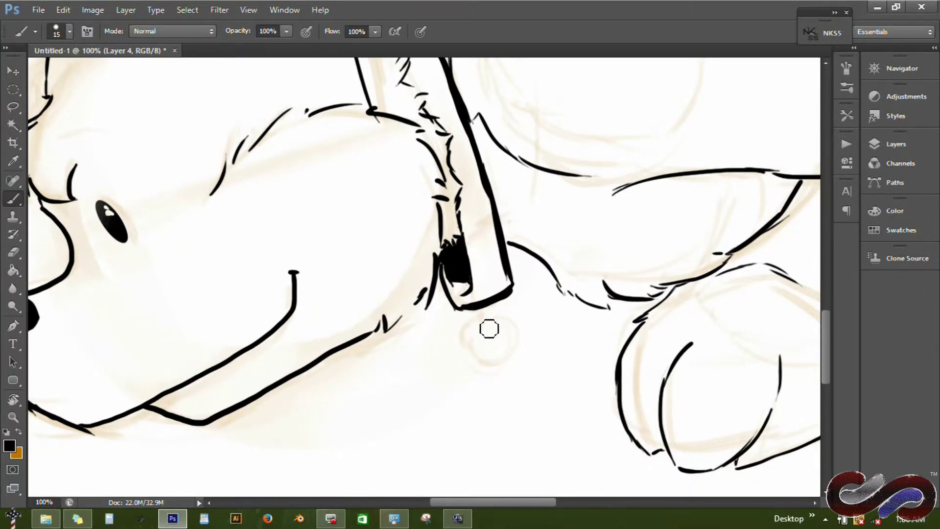
mouse_move(488, 381)
mouse_down()
mouse_move(495, 390)
mouse_move(479, 319)
mouse_up()
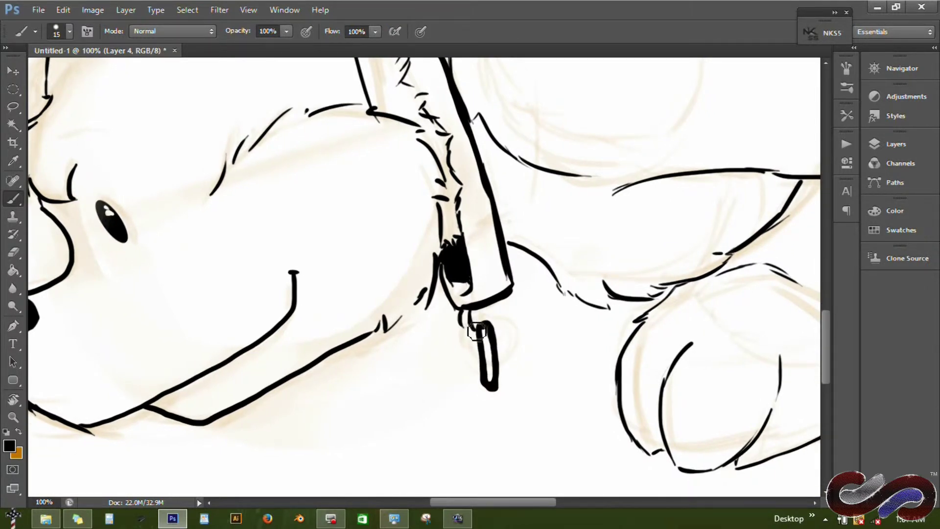
key(e)
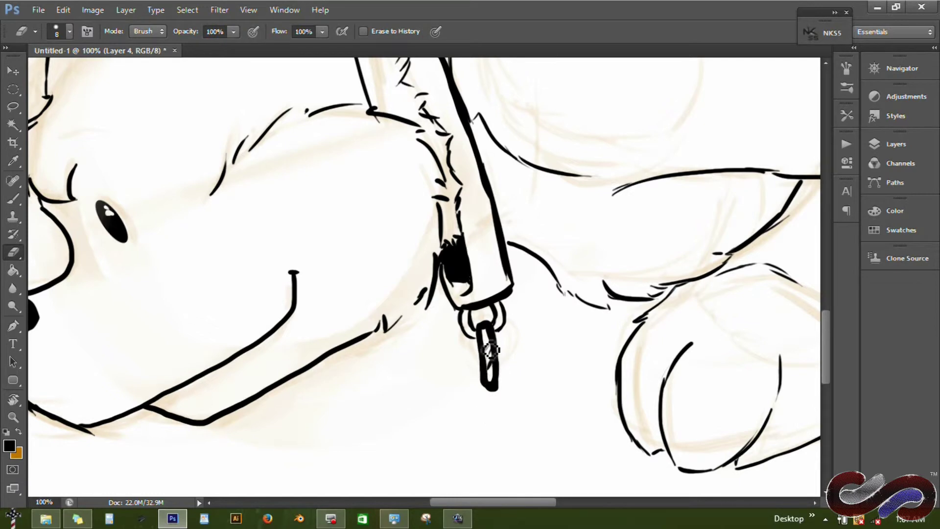
drag(491, 349, 495, 384)
key(b)
drag(475, 328, 476, 397)
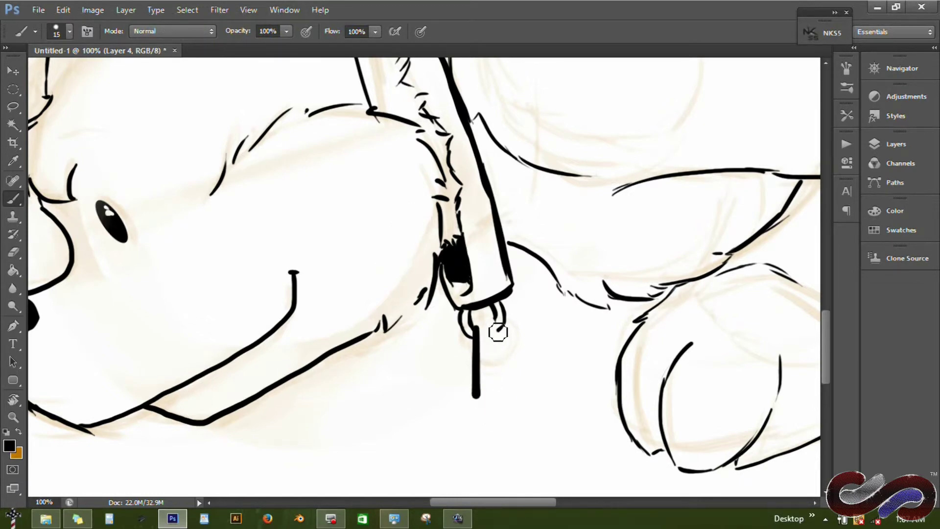
drag(494, 330, 476, 399)
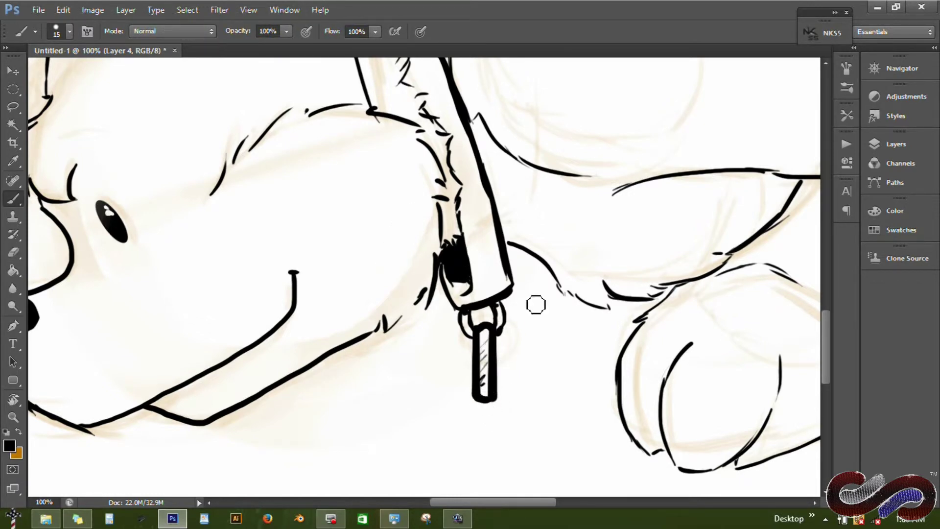
Ink the fur strokes behind the neck and the line of the back
drag(622, 132, 379, 463)
drag(522, 244, 653, 220)
drag(274, 285, 283, 279)
drag(284, 275, 289, 257)
mouse_move(295, 261)
mouse_down()
mouse_move(297, 239)
mouse_move(446, 137)
mouse_up()
mouse_move(435, 140)
mouse_down()
mouse_move(554, 150)
mouse_move(355, 271)
mouse_up()
drag(336, 269, 482, 188)
mouse_move(493, 183)
mouse_down()
mouse_move(538, 156)
mouse_move(660, 133)
mouse_up()
Ink short hair strokes on the rump, undo and redraw the haunch curve, and add small fur tufts
mouse_move(767, 316)
mouse_down()
mouse_move(533, 140)
mouse_move(467, 295)
mouse_up()
drag(386, 118, 404, 109)
drag(409, 117, 422, 105)
mouse_move(448, 120)
mouse_down()
mouse_move(538, 172)
mouse_move(579, 281)
mouse_up()
key(ctrl+z)
drag(539, 170, 602, 327)
mouse_move(608, 317)
mouse_down()
mouse_move(580, 161)
mouse_move(548, 299)
mouse_up()
mouse_move(548, 311)
mouse_down()
mouse_move(578, 211)
mouse_move(523, 333)
mouse_up()
drag(535, 295, 525, 343)
Ink the belly curve, the heel and the front and back edges of the hind leg
drag(330, 322, 356, 383)
mouse_move(354, 374)
mouse_down()
mouse_move(441, 390)
mouse_move(581, 315)
mouse_up()
drag(552, 268, 605, 260)
drag(610, 261, 620, 298)
drag(586, 320, 590, 189)
drag(457, 255, 447, 315)
drag(624, 165, 611, 309)
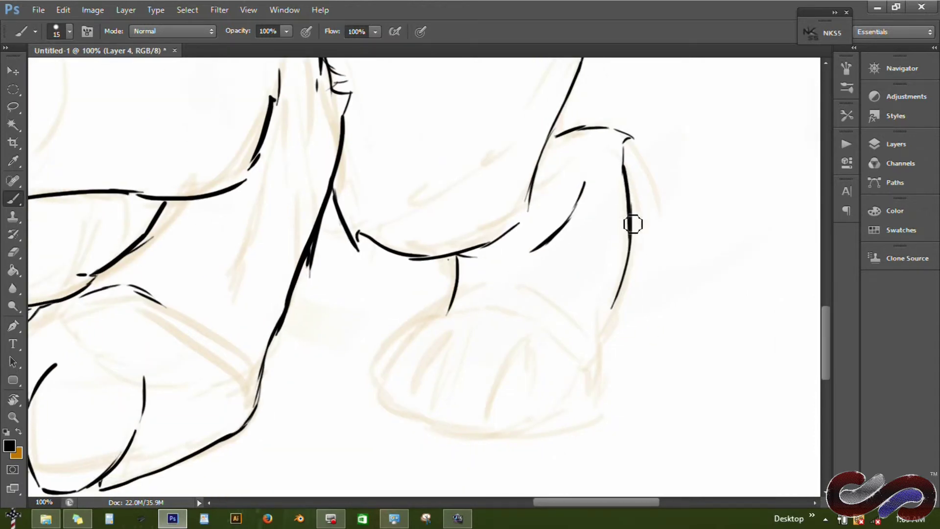
Clean up the hind leg's front line with the eraser and ink the hind paw with its toes
key(e)
drag(445, 260, 447, 313)
key(b)
mouse_move(481, 281)
mouse_down()
mouse_move(413, 321)
mouse_move(382, 391)
mouse_up()
drag(512, 284, 564, 309)
drag(612, 301, 604, 394)
drag(431, 432, 459, 324)
drag(383, 389, 490, 435)
mouse_move(512, 338)
mouse_down()
mouse_move(492, 439)
mouse_move(601, 394)
mouse_up()
Ink the upper edge of the tail from the rump along its rising curve
drag(443, 147, 362, 470)
drag(203, 448, 251, 389)
drag(239, 412, 327, 230)
drag(327, 238, 450, 157)
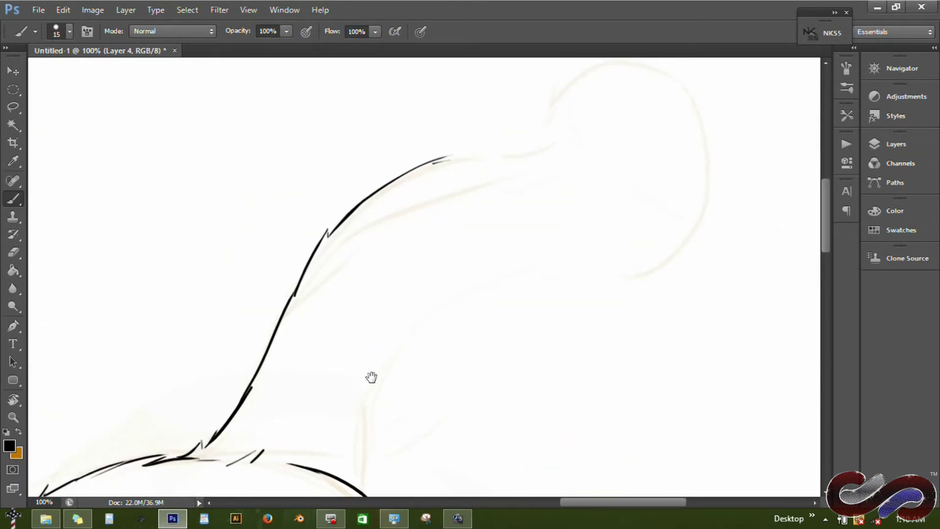
Ink the lower edge of the tail from its base out to the rounded tip
drag(371, 377, 365, 349)
drag(356, 465, 353, 387)
mouse_move(360, 401)
mouse_down()
mouse_move(394, 336)
mouse_move(484, 255)
mouse_up()
drag(447, 278, 545, 247)
mouse_move(547, 246)
mouse_down()
mouse_move(629, 250)
mouse_move(659, 240)
mouse_up()
drag(650, 241, 670, 225)
Extend the tail's upper edge towards the tip and undo the last three strokes
drag(563, 161, 526, 256)
drag(393, 230, 516, 213)
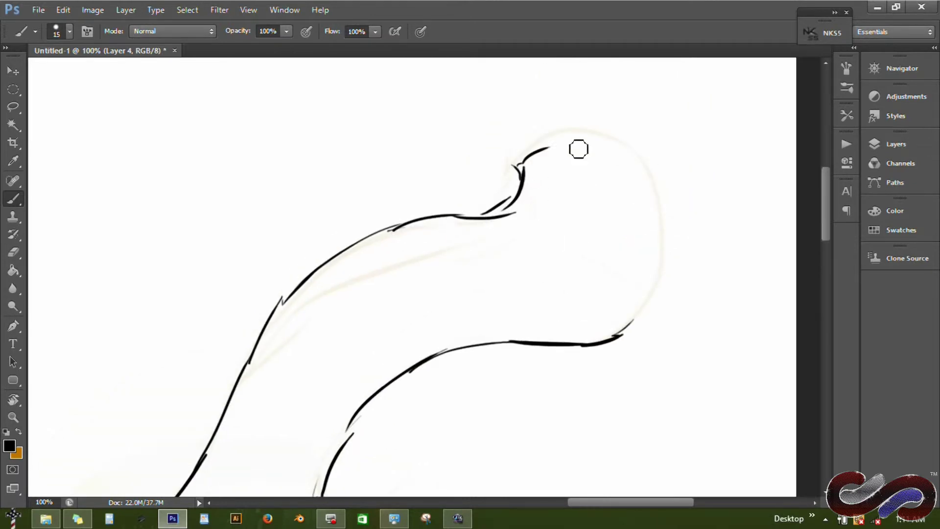
key(ctrl+alt+z)
key(ctrl+alt+z)
key(ctrl+alt+z)
Ink the round outline of the tail tip and join it to the tail's edges
drag(523, 159, 531, 143)
drag(545, 129, 659, 170)
drag(598, 119, 665, 235)
mouse_move(667, 211)
mouse_down()
mouse_move(649, 304)
mouse_move(619, 325)
mouse_up()
drag(528, 218, 544, 220)
Ink the lower outline of the far front paw between the collar tag and the near paw
drag(245, 440, 583, 98)
drag(342, 465, 449, 295)
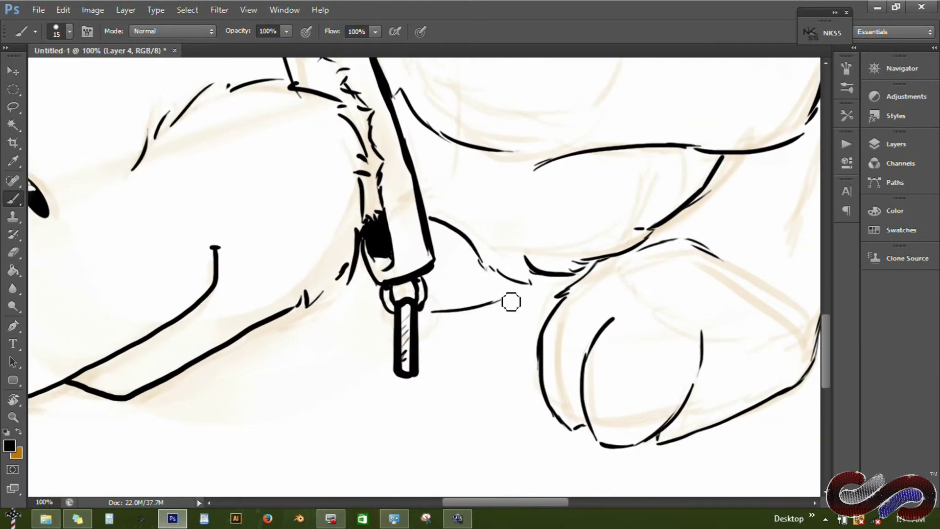
drag(647, 260, 317, 266)
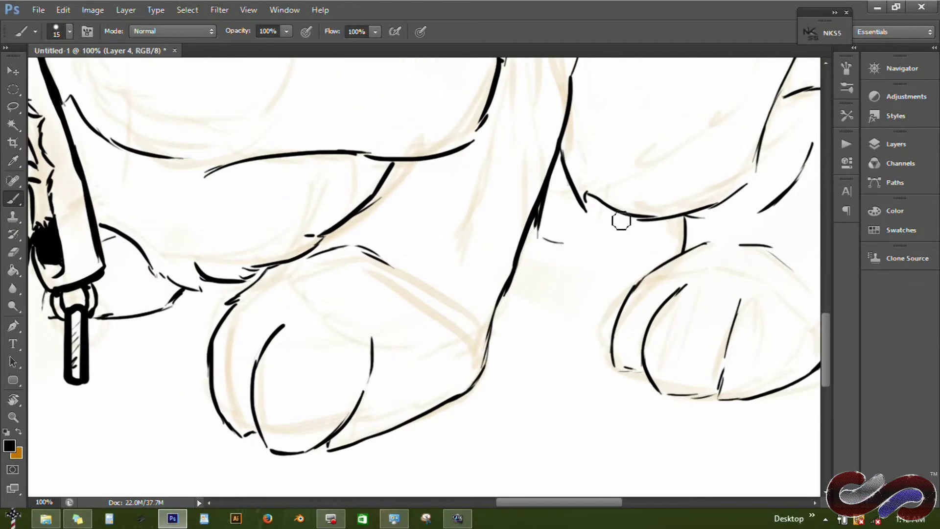
Ink the lower outline of the far hind paw between the near front leg and the haunch
drag(630, 222, 609, 252)
drag(552, 260, 607, 254)
drag(518, 263, 551, 260)
Shade the far hind paw with diagonal cross-hatching using a size 6 brush and erase the stray ends outside the leg
key([)
key([)
key([)
key([)
key([)
drag(559, 162, 531, 201)
mouse_move(572, 189)
mouse_down()
mouse_move(540, 231)
mouse_move(542, 243)
mouse_up()
drag(622, 230, 601, 254)
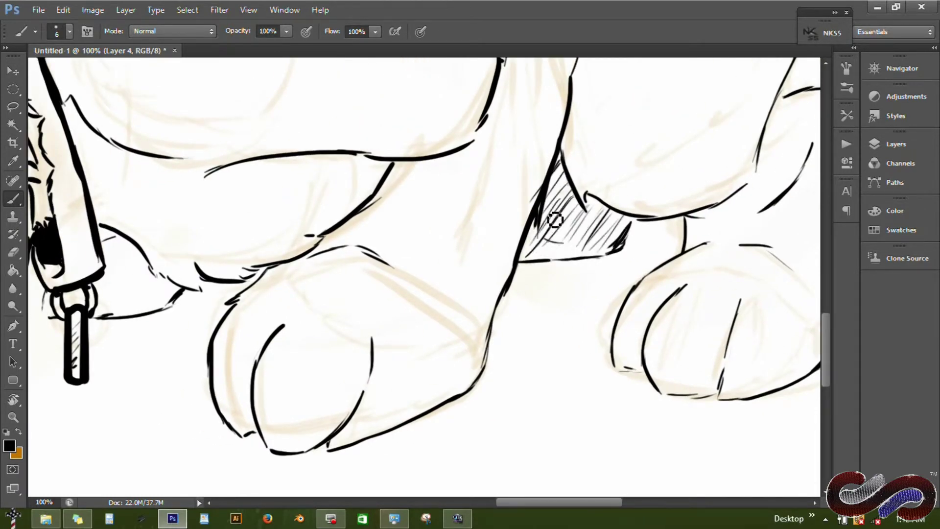
drag(543, 216, 572, 254)
drag(563, 184, 588, 215)
key(e)
drag(531, 201, 541, 186)
Shade the far front paw behind the collar tag with fine cross-hatching
drag(274, 251, 587, 241)
key(b)
drag(430, 234, 422, 289)
drag(446, 241, 436, 297)
drag(458, 256, 449, 301)
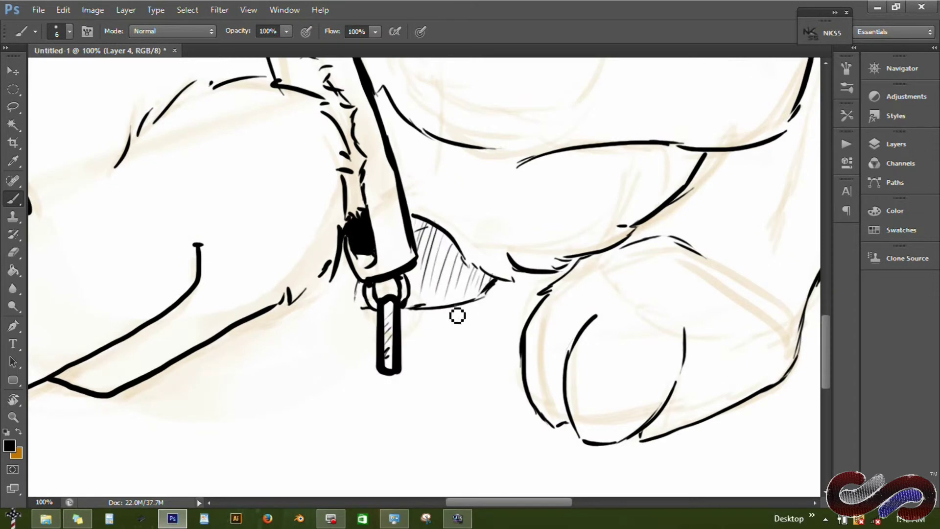
drag(399, 282, 398, 295)
mouse_move(420, 245)
mouse_down()
mouse_move(448, 251)
mouse_move(469, 294)
mouse_up()
drag(417, 293, 456, 296)
Draw a tapered crescent path in the empty area beside the head, convert it to a selection, fill it with black and deselect
drag(168, 227, 425, 268)
key(ctrl+minus)
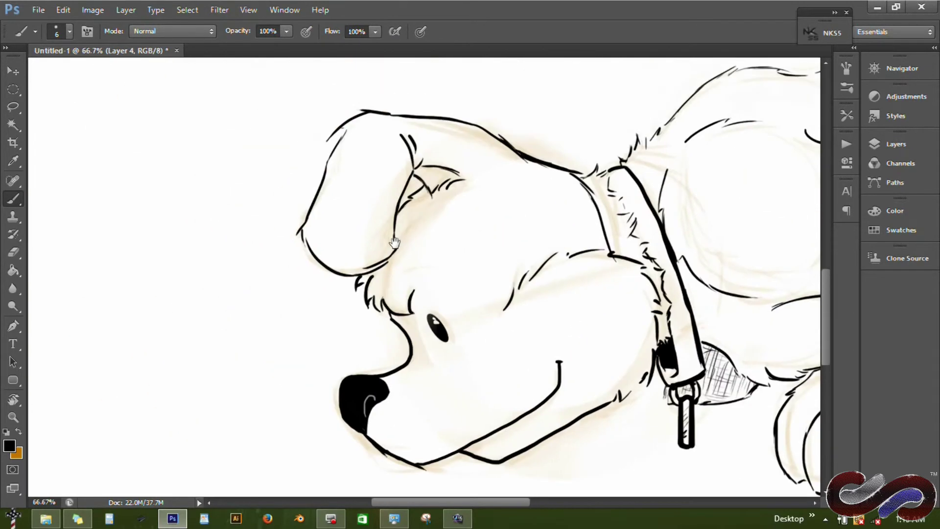
key(p)
drag(196, 218, 244, 345)
click(144, 254)
right_click(140, 216)
click(181, 272)
click(542, 147)
key(g)
click(184, 211)
key(ctrl+d)
Move the black crescent onto the folded ear and rotate it about -57 degrees
key(m)
key(shift+m)
key(v)
drag(202, 228, 445, 235)
key(ctrl+t)
drag(364, 192, 322, 271)
drag(417, 266, 344, 232)
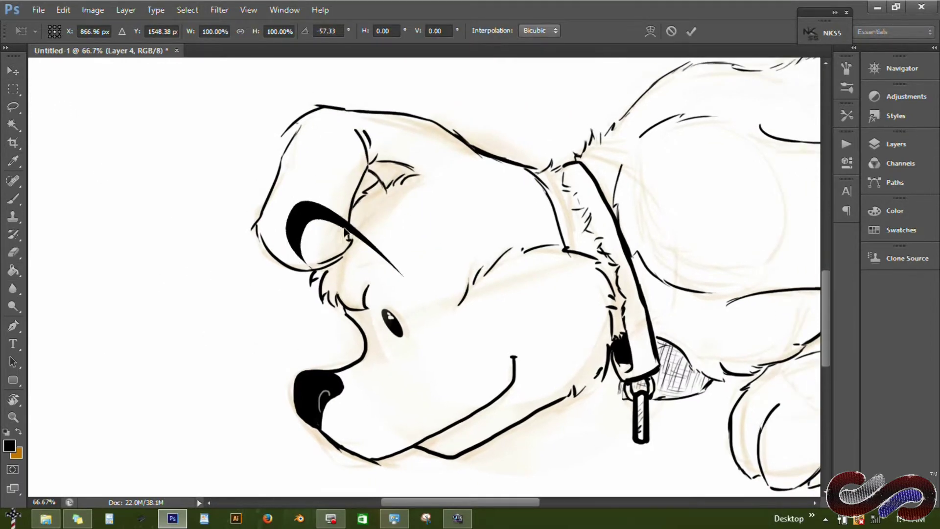
key(Return)
scroll(320, 219, up, 3)
key(b)
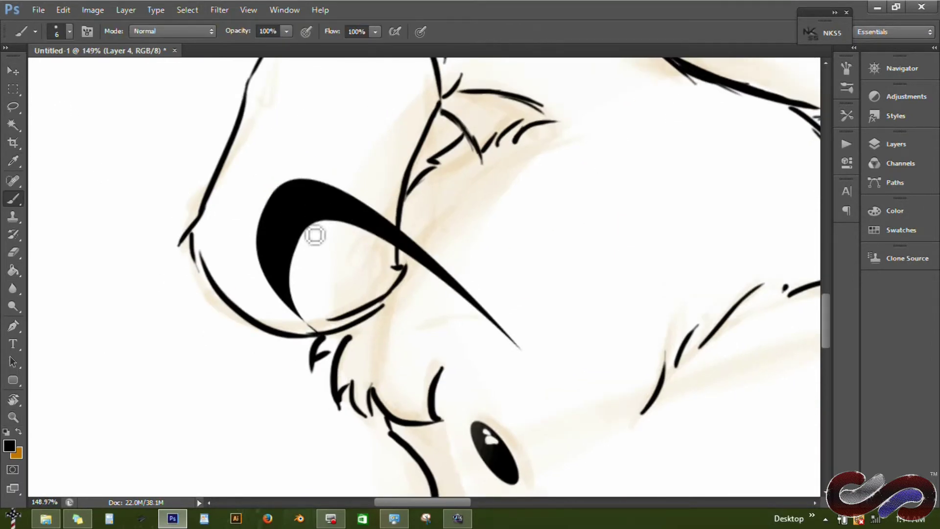
scroll(315, 235, down, 3)
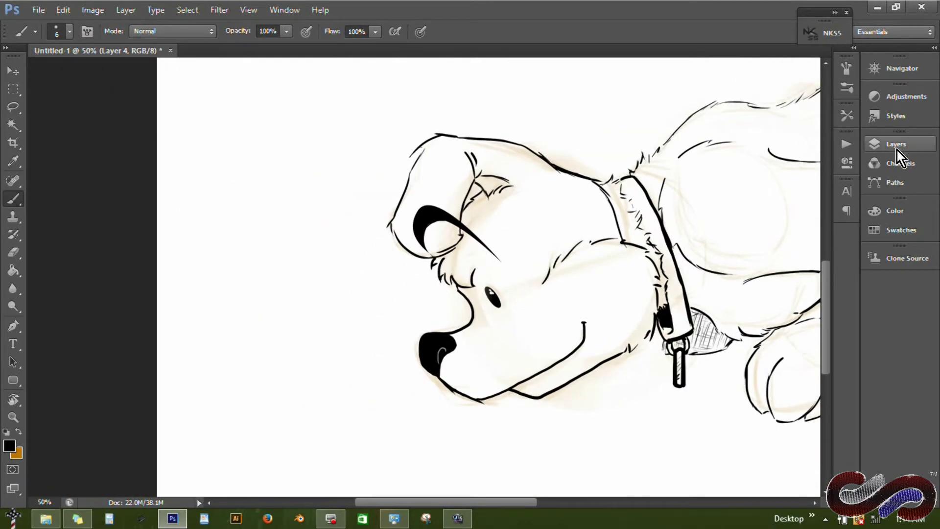
Sketch two orange horizontal ground lines under the dog and a sight line running forward from its eye on Layer 3
click(897, 147)
key(alt+bracketleft)
key(x)
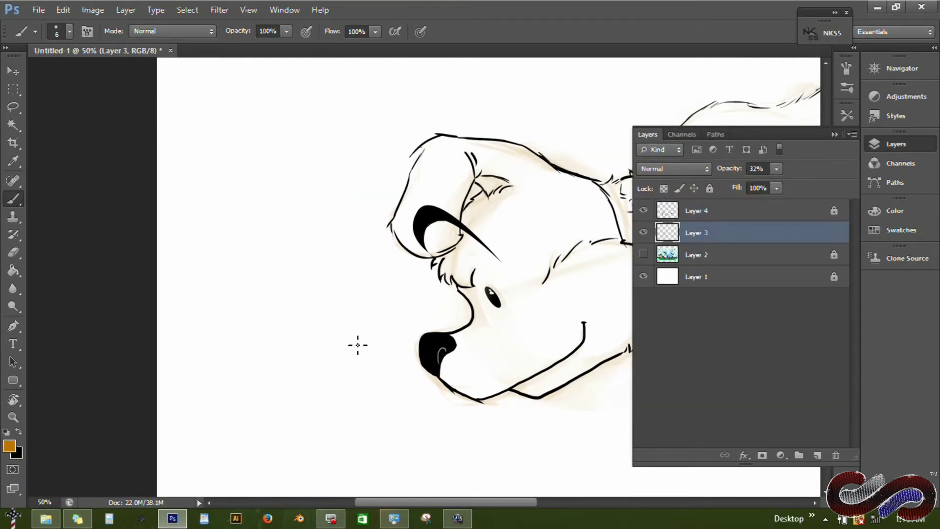
scroll(358, 345, down, 2)
drag(464, 426, 192, 426)
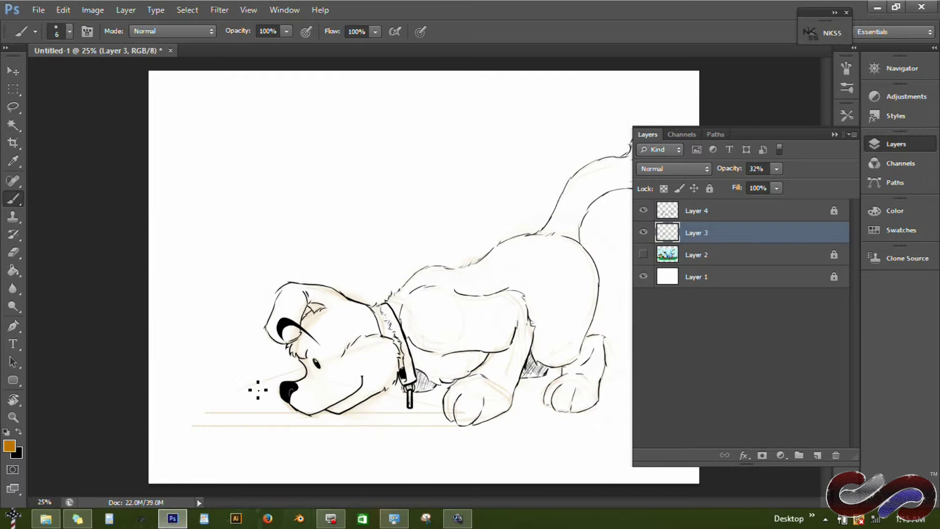
drag(258, 390, 308, 361)
Sketch a large mushroom, a tall one, a small one and grass tufts in front of the dog's nose with a size 35 brush
key(bracketright)
key(bracketright)
key(bracketright)
key(bracketright)
key(bracketright)
key(bracketright)
key(bracketright)
key(bracketright)
key(bracketright)
drag(212, 364, 192, 308)
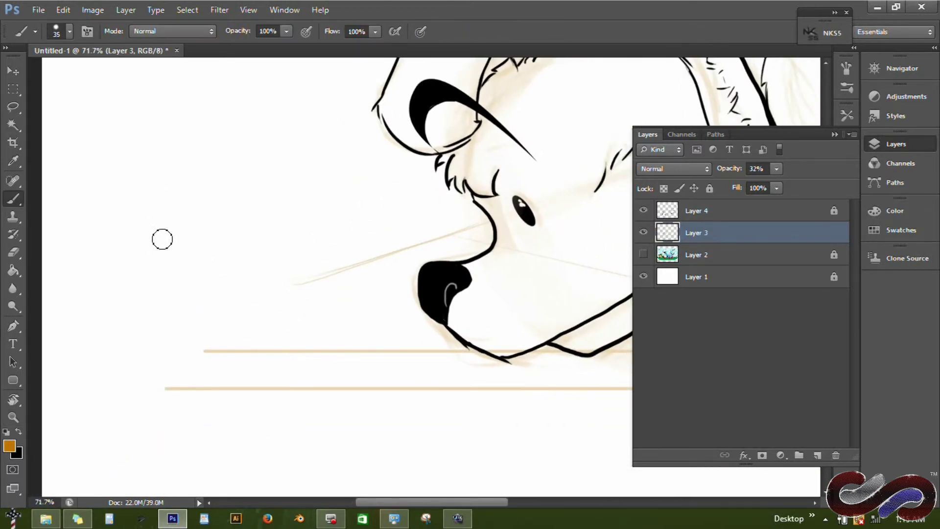
mouse_move(162, 239)
mouse_down()
mouse_move(212, 295)
mouse_move(243, 298)
mouse_move(273, 268)
mouse_move(300, 309)
mouse_move(339, 333)
mouse_up()
drag(331, 345, 296, 355)
drag(220, 337, 218, 346)
drag(248, 350, 237, 368)
drag(243, 375, 291, 377)
drag(248, 341, 233, 346)
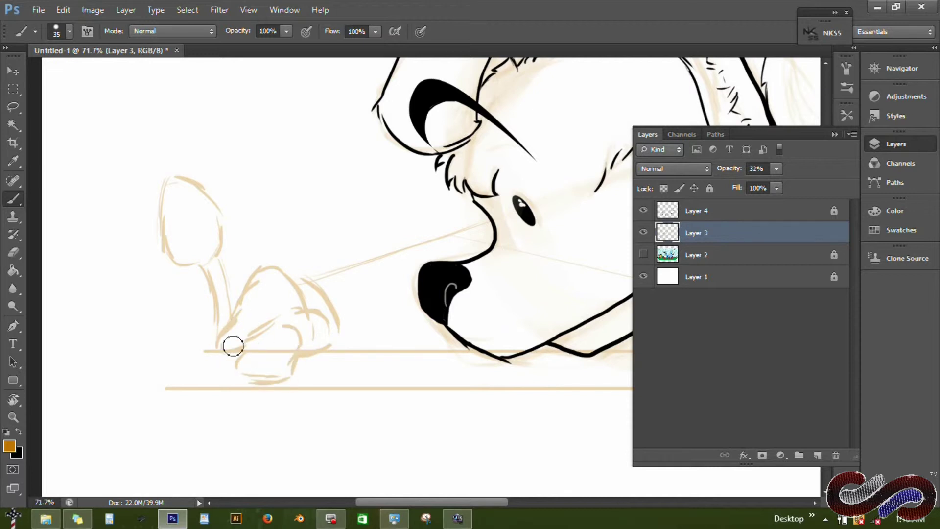
drag(169, 345, 210, 367)
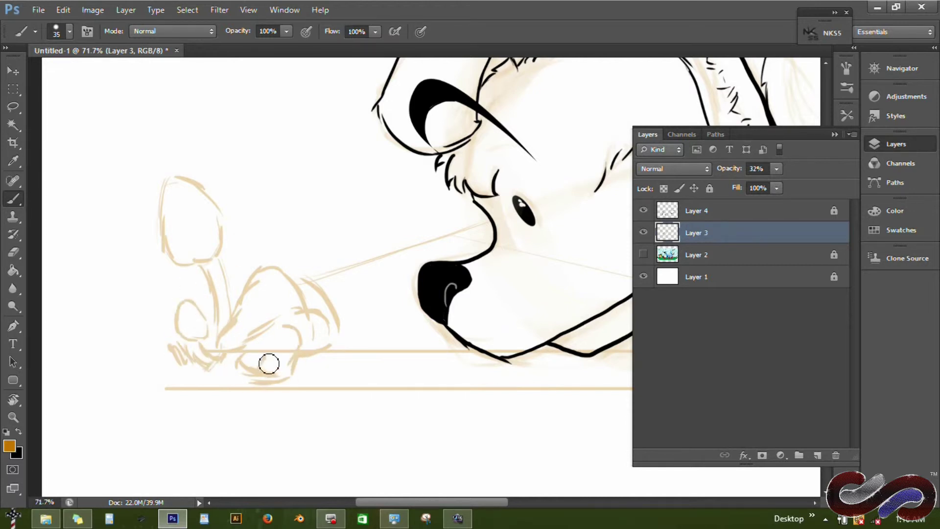
drag(333, 361, 332, 373)
Sketch a butterfly with raised wings between the large mushroom and the dog's nose
mouse_move(300, 245)
mouse_down()
mouse_move(352, 162)
mouse_move(362, 272)
mouse_up()
mouse_move(299, 230)
mouse_down()
mouse_move(308, 265)
mouse_move(387, 308)
mouse_up()
drag(337, 296, 378, 319)
Ink the butterfly's upper wing and tailed lower wing in black on Layer 4 with a size 15 brush
key(alt+bracketright)
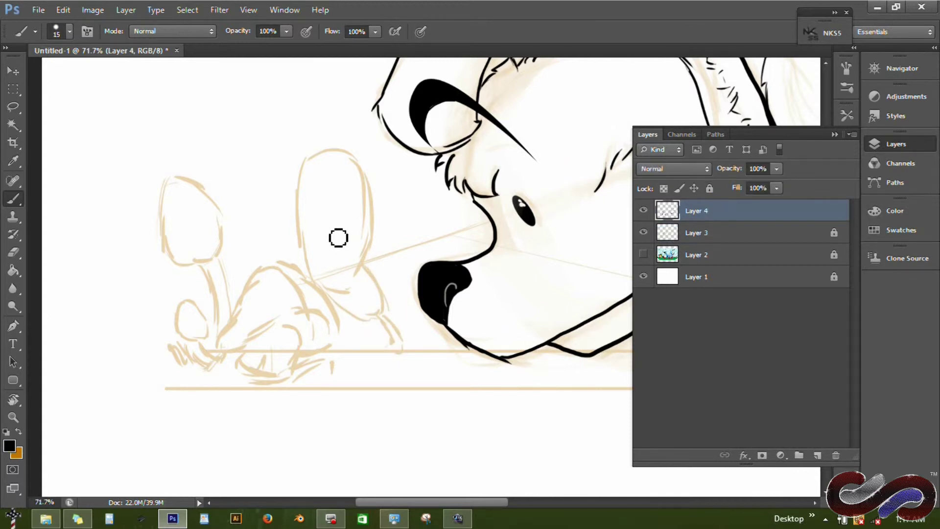
drag(338, 237, 336, 241)
mouse_move(303, 338)
mouse_down()
mouse_move(295, 217)
mouse_move(353, 331)
mouse_up()
drag(367, 315, 399, 379)
mouse_move(303, 336)
mouse_down()
mouse_move(391, 396)
mouse_move(414, 433)
mouse_move(401, 380)
mouse_up()
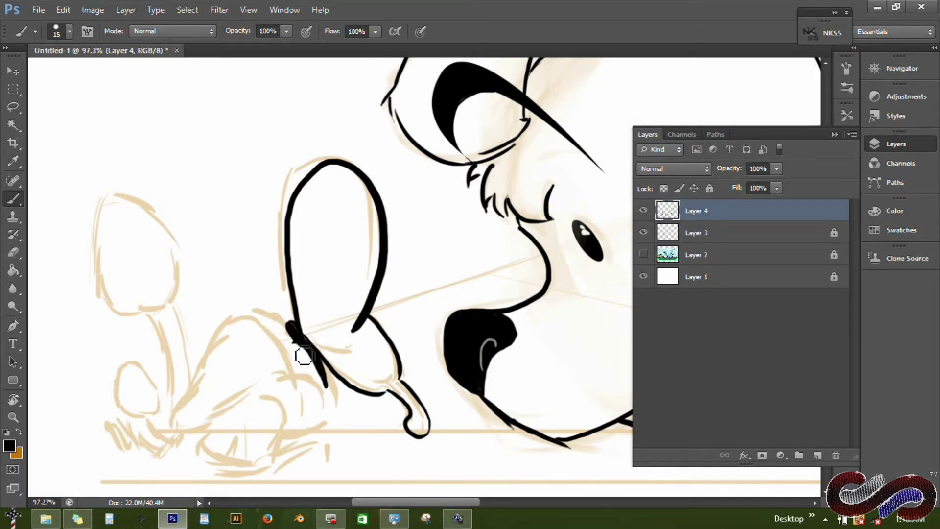
Ink the butterfly's legs and curled antennae with a size 7 brush
drag(297, 338, 291, 351)
drag(311, 339, 293, 370)
drag(318, 347, 309, 359)
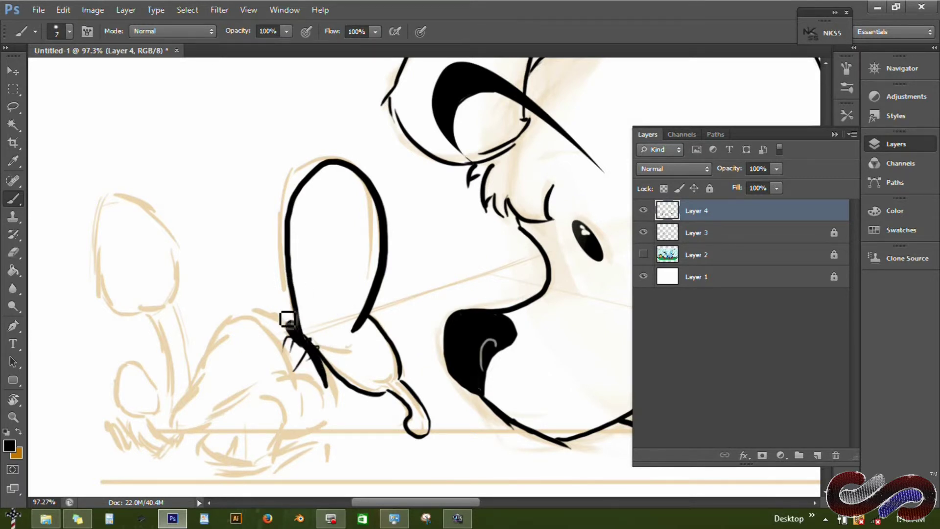
drag(295, 313, 268, 283)
mouse_move(289, 301)
mouse_down()
mouse_move(293, 326)
mouse_move(202, 441)
mouse_move(322, 416)
mouse_move(347, 387)
mouse_up()
key(bracketright)
drag(223, 344, 228, 361)
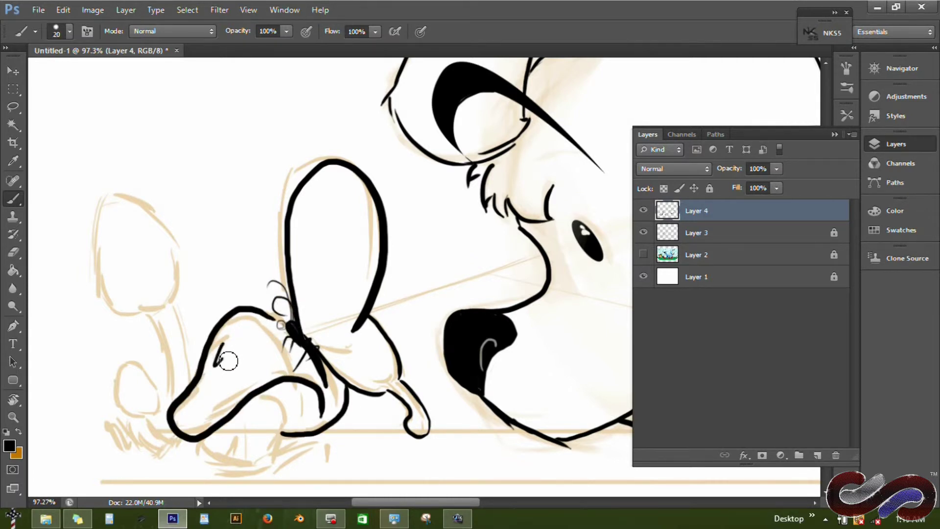
drag(118, 194, 149, 315)
drag(113, 194, 147, 311)
key(ctrl+alt+z)
key(ctrl+alt+z)
mouse_move(298, 368)
mouse_down()
mouse_move(341, 357)
mouse_move(351, 328)
mouse_up()
key(ctrl+alt+z)
key(ctrl+alt+z)
key(ctrl+alt+z)
key(ctrl+alt+z)
key(ctrl+alt+z)
key(ctrl+alt+z)
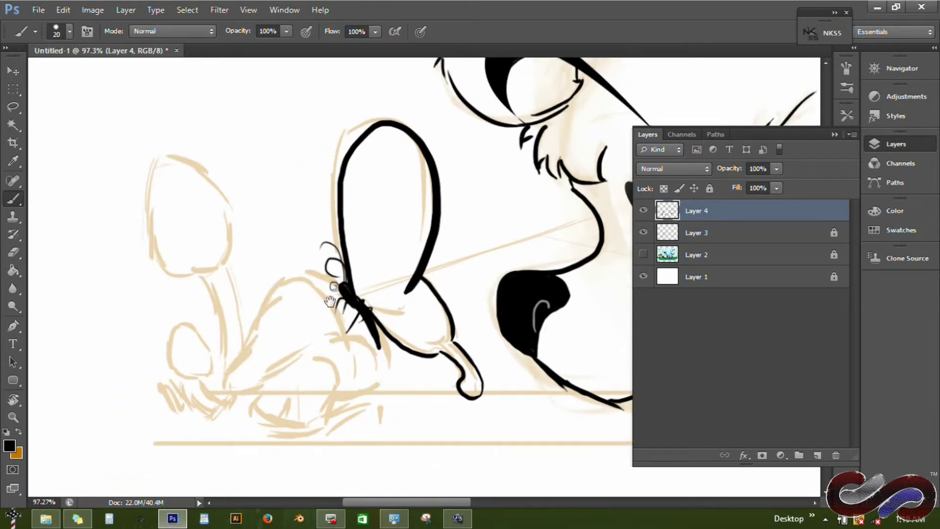
Add a new layer above Layer 4 and ink the large mushroom's cap outline on it with a size 15 brush
click(817, 455)
click(836, 134)
drag(310, 300, 373, 249)
key(ctrl+plus)
key(ctrl+plus)
key(bracketleft)
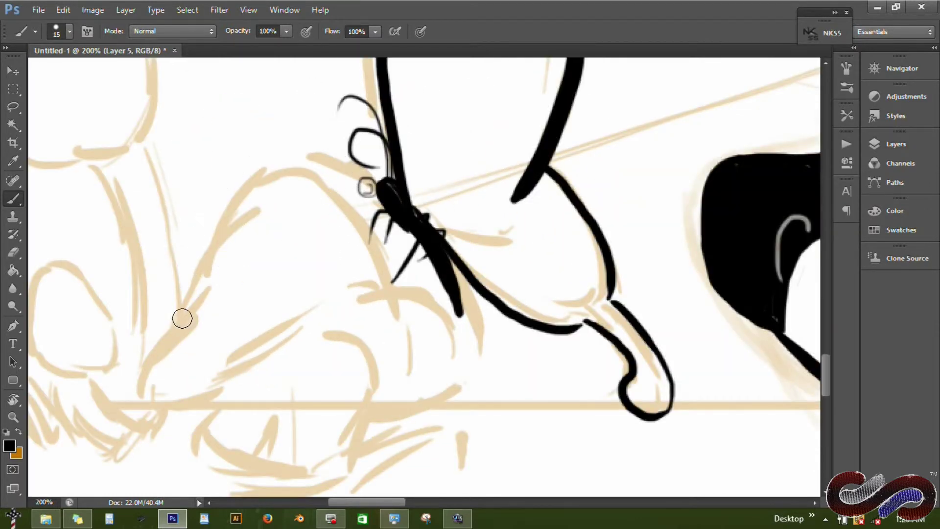
drag(214, 306, 147, 399)
drag(189, 321, 420, 209)
mouse_move(149, 400)
mouse_down()
mouse_move(394, 300)
mouse_move(439, 361)
mouse_up()
key(e)
mouse_move(393, 301)
mouse_down()
mouse_move(432, 362)
mouse_move(424, 331)
mouse_up()
key(b)
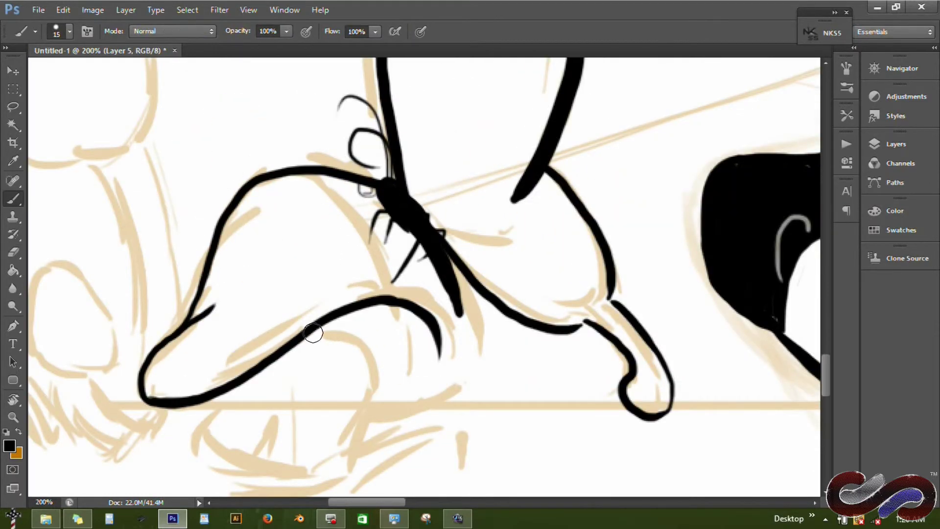
Ink the large mushroom's gills, the near side of its stem and the rim of the cap below the butterfly
drag(314, 333, 348, 434)
drag(333, 326, 377, 309)
drag(368, 341, 423, 322)
mouse_move(380, 348)
mouse_down()
mouse_move(434, 338)
mouse_move(418, 388)
mouse_up()
drag(380, 400, 502, 335)
drag(489, 297, 497, 335)
Add accent strokes to the large mushroom's cap and thicken its lower edge
key(e)
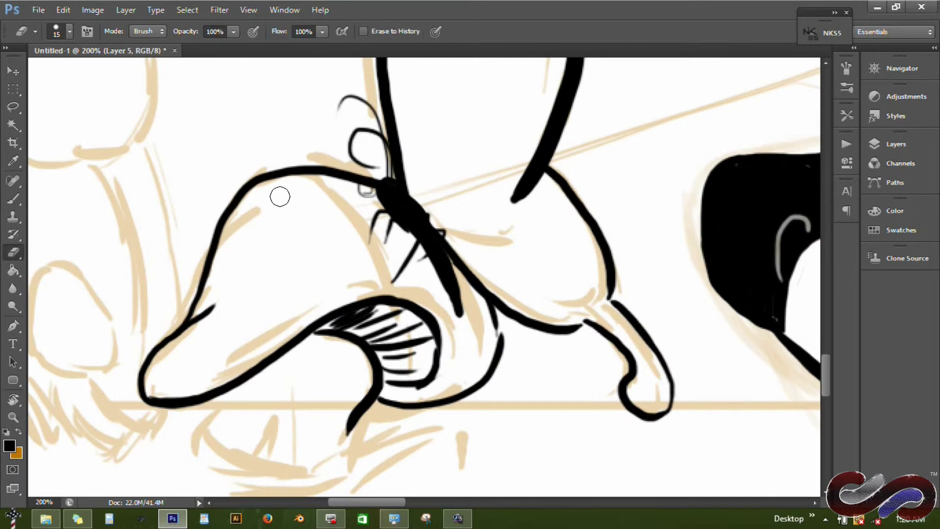
key(b)
drag(213, 243, 319, 176)
key(ctrl+z)
drag(240, 202, 305, 175)
drag(160, 394, 250, 380)
Ink the far side of the large mushroom's stem and grass blades at its base
drag(340, 317, 380, 221)
mouse_move(267, 296)
mouse_down()
mouse_move(239, 333)
mouse_move(280, 365)
mouse_up()
drag(343, 365, 387, 337)
Ink the tall mushroom's oval cap and add short texture marks inside it
mouse_move(174, 61)
mouse_down()
mouse_move(298, 193)
mouse_move(338, 325)
mouse_up()
drag(217, 101, 230, 325)
mouse_move(217, 102)
mouse_down()
mouse_move(332, 191)
mouse_move(240, 321)
mouse_up()
drag(218, 152, 194, 255)
drag(259, 140, 280, 185)
drag(329, 241, 305, 275)
Add a small spot and short texture marks across the large mushroom's cap
drag(441, 382, 324, 125)
drag(351, 144, 332, 153)
drag(400, 144, 380, 180)
drag(345, 201, 330, 234)
Ink both sides of the tall mushroom's stem, thicken its cap's underside and hatch the shadow beneath the large cap
drag(169, 83, 223, 207)
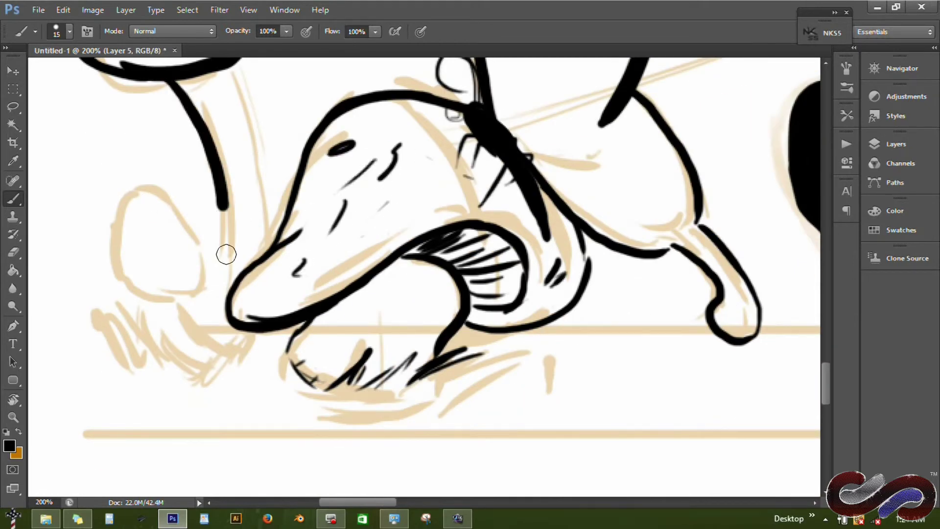
drag(226, 254, 225, 272)
drag(234, 68, 269, 230)
drag(181, 85, 227, 73)
drag(401, 265, 315, 318)
Ink the small mushroom's rounded cap and short stem and finish the base of the tall stem
drag(154, 190, 184, 296)
drag(156, 189, 182, 302)
mouse_move(182, 306)
mouse_down()
mouse_move(208, 346)
mouse_move(222, 337)
mouse_up()
key(ctrl+z)
drag(227, 264, 206, 325)
drag(146, 296, 184, 358)
drag(172, 323, 201, 364)
Ink grass blades by the small mushroom and add texture marks to its cap and to the large mushroom's stem
drag(243, 332, 235, 368)
drag(140, 339, 118, 352)
drag(180, 234, 162, 265)
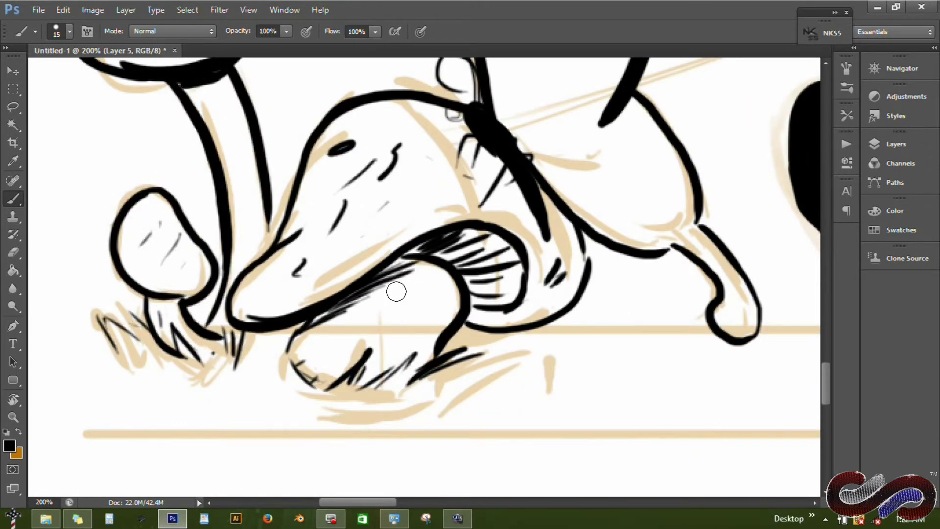
drag(420, 291, 395, 311)
drag(436, 321, 405, 343)
Add shading marks along the tall mushroom's stem and undo the last erasure
mouse_move(183, 87)
mouse_down()
mouse_move(218, 185)
mouse_move(270, 250)
mouse_up()
drag(369, 134, 346, 227)
drag(281, 296, 336, 182)
key(e)
drag(306, 218, 326, 338)
key(ctrl+z)
Ink a tiny mushroom bud between the tall mushroom and the large cap, with marks inside and a stem joining the tall stem
key(b)
mouse_move(368, 149)
mouse_down()
mouse_move(363, 193)
mouse_move(318, 250)
mouse_move(363, 280)
mouse_up()
drag(356, 201, 364, 269)
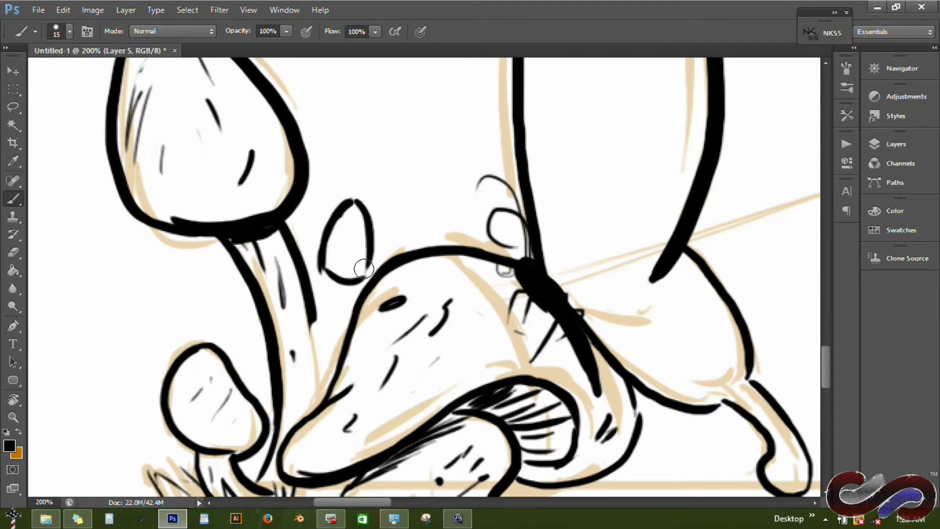
drag(351, 226, 342, 259)
mouse_move(349, 280)
mouse_down()
mouse_move(304, 348)
mouse_move(327, 392)
mouse_up()
drag(313, 384, 306, 404)
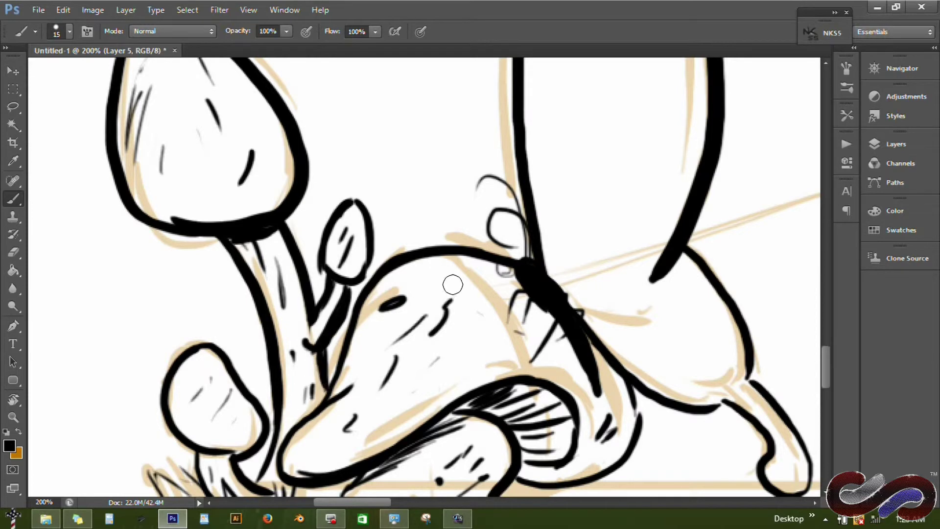
Touch up the mushroom ink with the Eraser and merge its layer down into Layer 4
drag(452, 285, 396, 275)
key(e)
drag(454, 246, 460, 253)
drag(480, 295, 420, 346)
key(v)
drag(485, 219, 428, 296)
Ink a swirl and streaked pattern marks inside the butterfly's large upper wing
key(b)
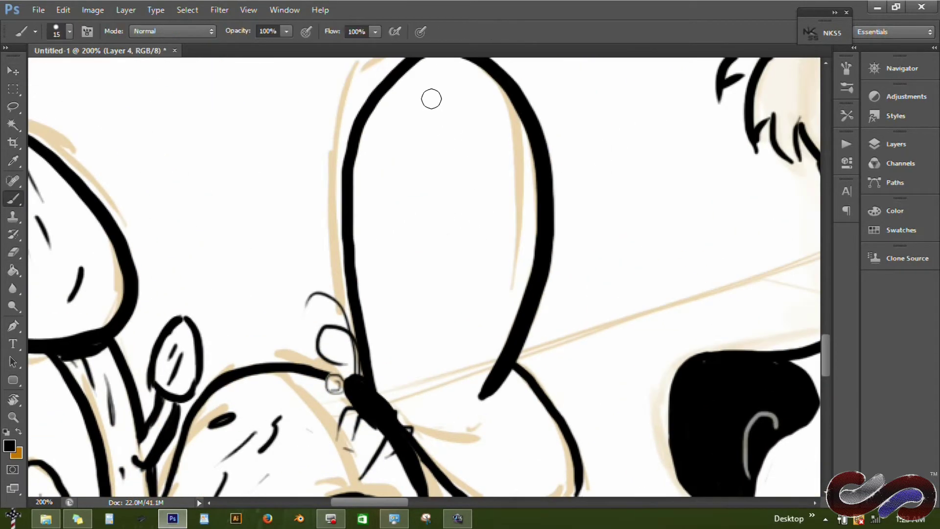
drag(434, 93, 416, 116)
drag(440, 91, 486, 156)
drag(475, 190, 434, 238)
drag(421, 117, 402, 162)
drag(440, 137, 422, 184)
drag(468, 260, 394, 338)
drag(493, 280, 452, 316)
drag(512, 235, 474, 343)
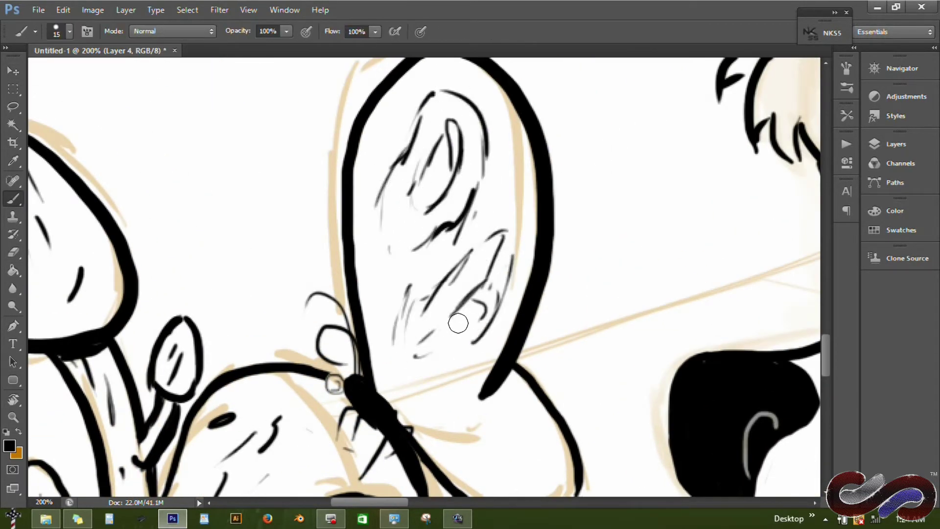
Ink the lower wing's upper edge, a dark scribbled spot inside it and markings in its curled tail
drag(408, 410, 349, 206)
key(e)
mouse_move(434, 183)
mouse_down()
mouse_move(441, 169)
mouse_move(422, 193)
mouse_up()
key(b)
mouse_move(444, 155)
mouse_down()
mouse_move(372, 169)
mouse_move(326, 193)
mouse_up()
drag(415, 192, 386, 226)
drag(425, 238, 479, 264)
drag(455, 225, 440, 257)
drag(460, 245, 478, 268)
drag(558, 366, 558, 389)
drag(537, 331, 553, 363)
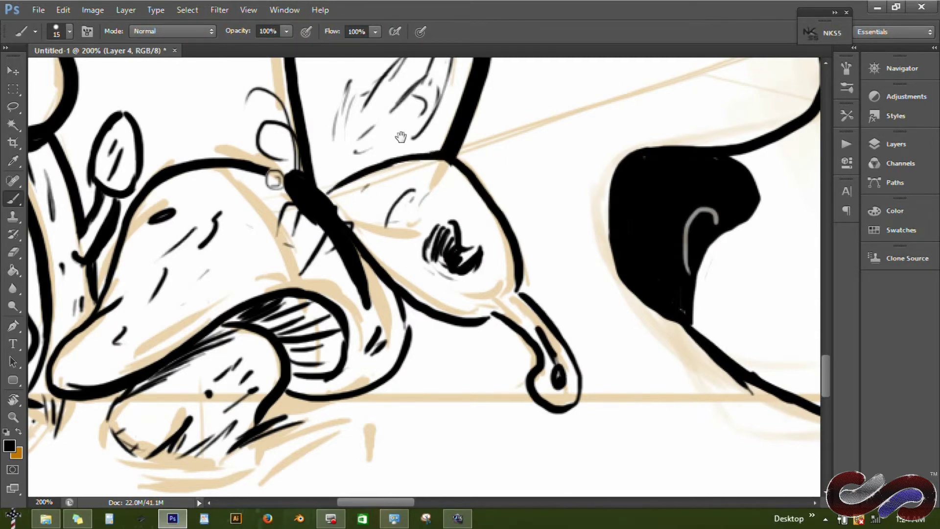
Add short motion lines around the butterfly's wings
key(ctrl+minus)
key(ctrl+minus)
mouse_move(400, 130)
mouse_down()
mouse_move(389, 154)
mouse_move(323, 220)
mouse_up()
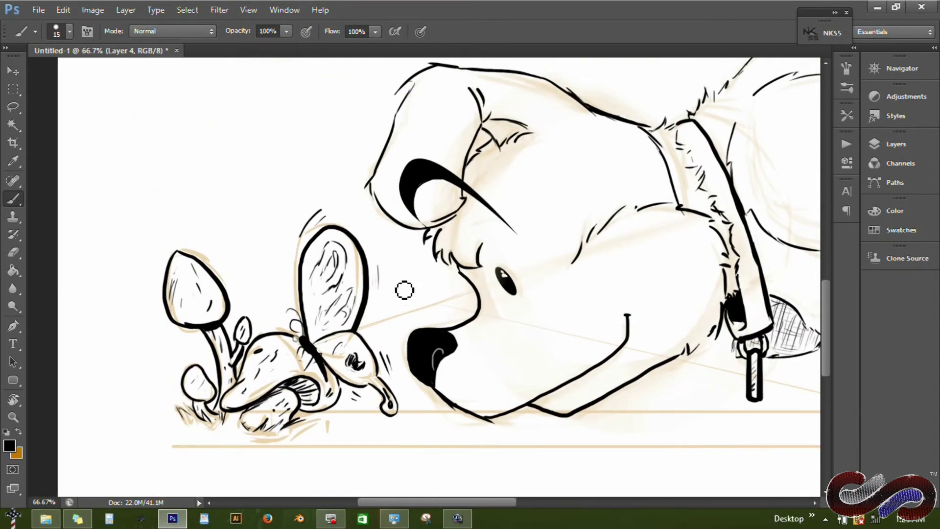
Draw a small signature logo below the dog's chin with a size 5 brush, undoing the first stroke
drag(687, 341, 458, 251)
drag(452, 316, 479, 295)
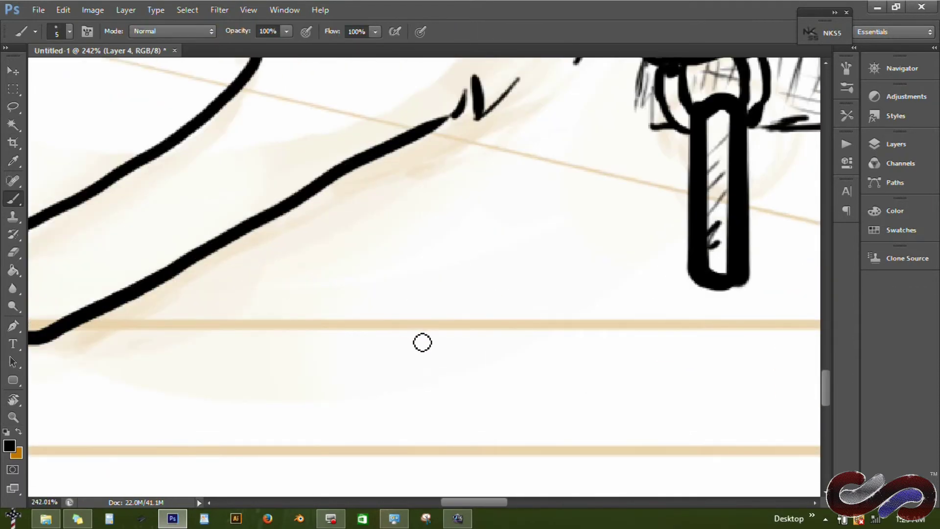
mouse_move(420, 336)
mouse_down()
mouse_move(453, 362)
mouse_move(478, 331)
mouse_move(461, 362)
mouse_up()
key(ctrl+z)
drag(421, 344, 446, 332)
drag(472, 345, 452, 361)
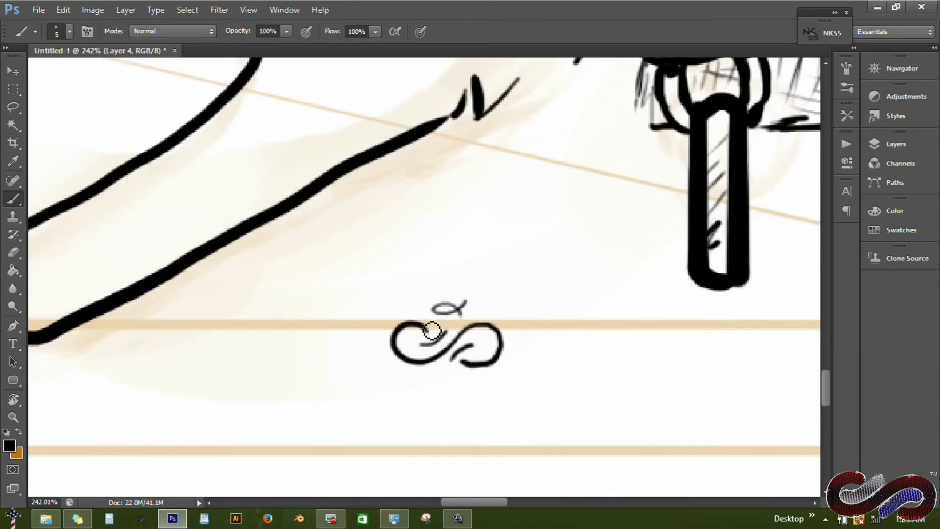
drag(371, 327, 384, 359)
drag(346, 335, 363, 357)
drag(513, 324, 512, 358)
drag(528, 323, 533, 358)
drag(534, 333, 515, 377)
Hatch ground shading beneath the dog's chin and between its paws, extending behind the hind leg
key(ctrl+0)
key(ctrl+plus)
click(874, 144)
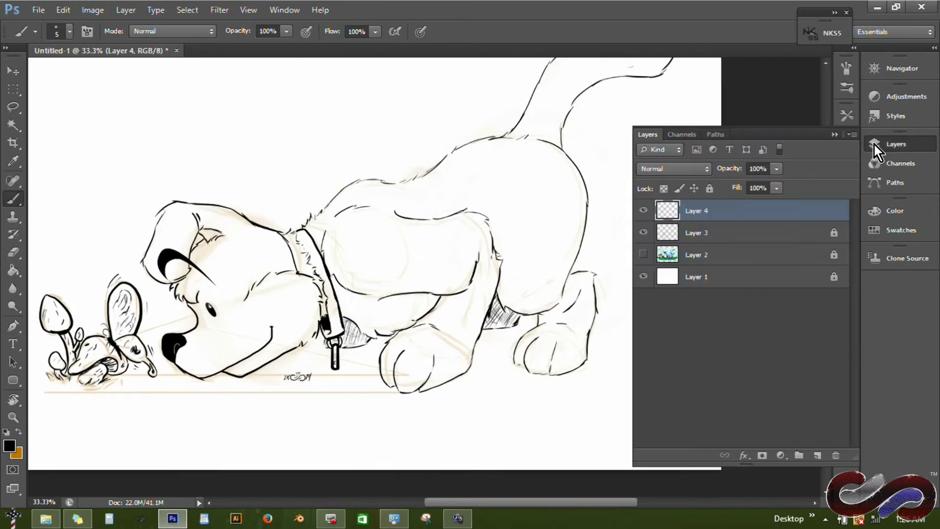
click(874, 143)
drag(497, 335, 481, 369)
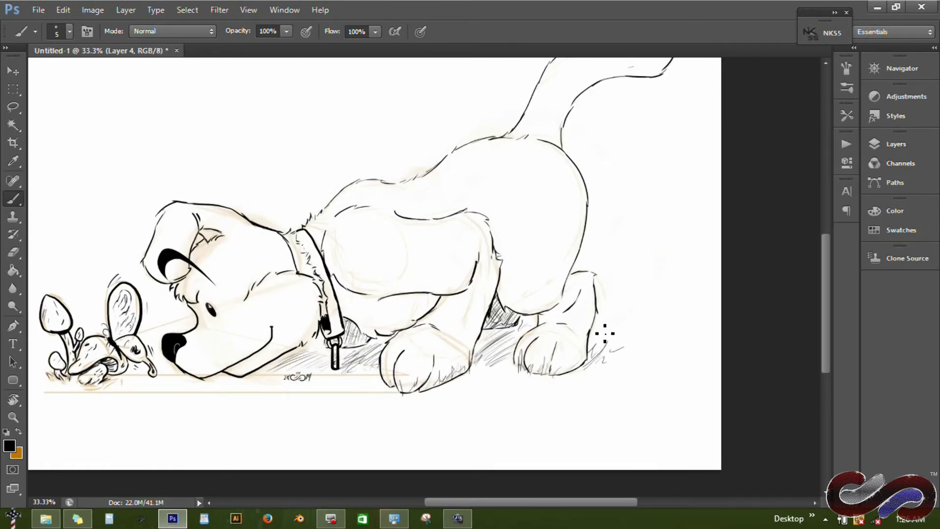
Hide the Layer 3 sketch and save the drawing as Puddles2001Redraw-2014.psd
click(874, 143)
click(646, 254)
click(874, 143)
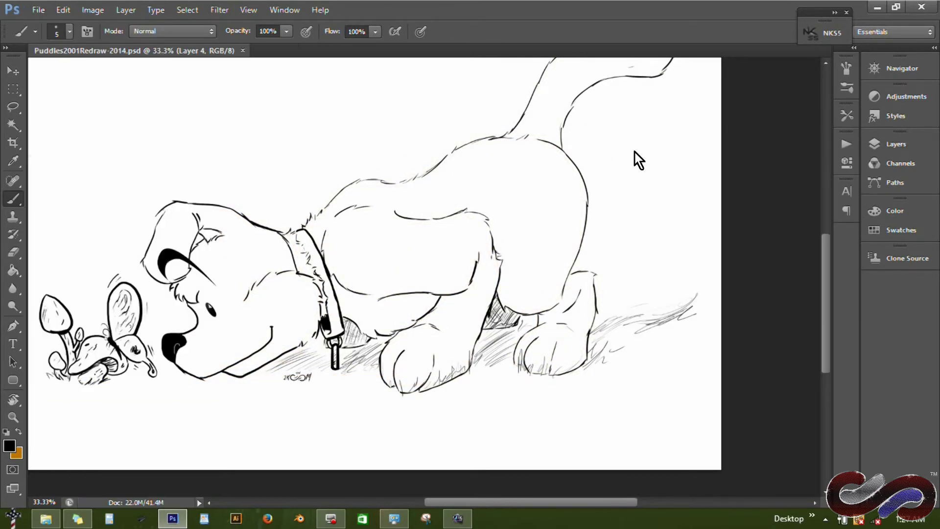
Display the drawing full screen, then show and unlock Layer 2 copy containing the original coloured picture
key(f)
key(f)
drag(572, 149, 547, 249)
mouse_move(938, 100)
click(880, 100)
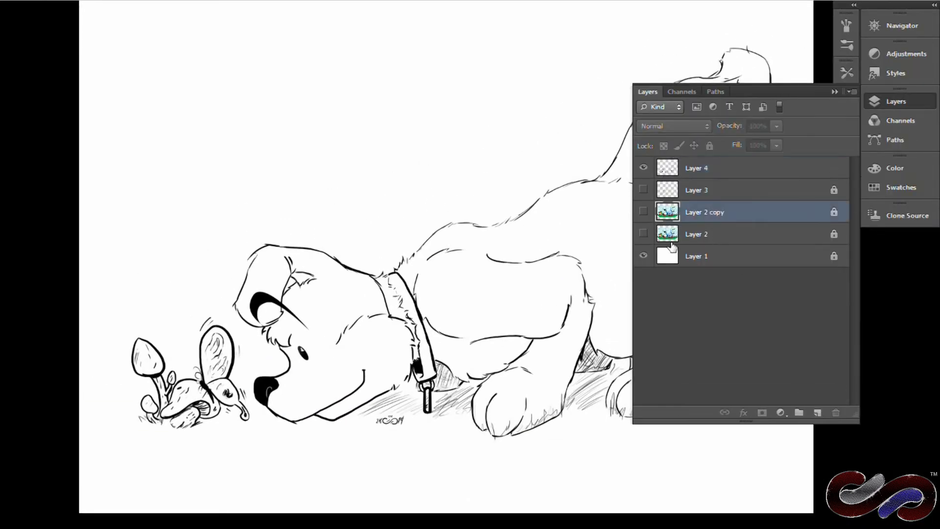
click(643, 212)
click(709, 146)
click(879, 101)
Scale the original coloured picture down and place it in the blank area above the dog's head
key(ctrl+t)
drag(80, 36, 353, 208)
drag(380, 236, 200, 126)
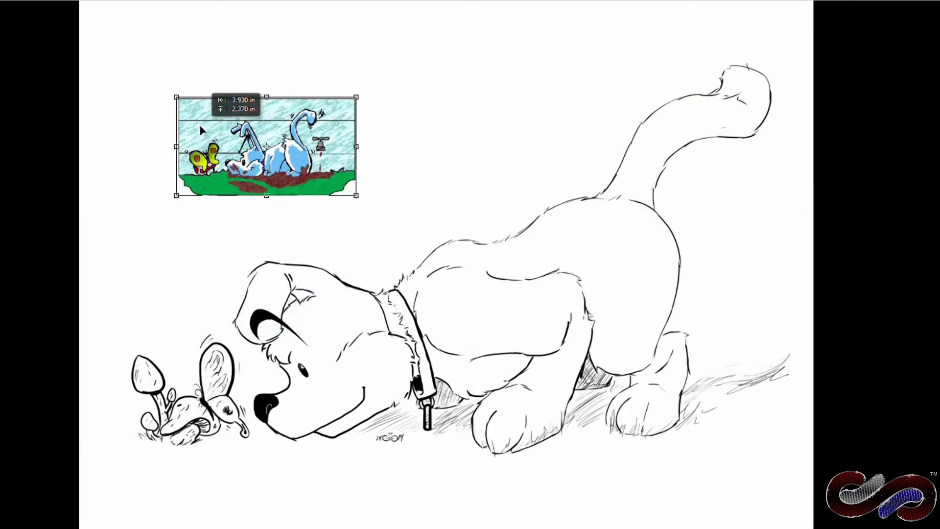
drag(356, 197, 372, 206)
key(Return)
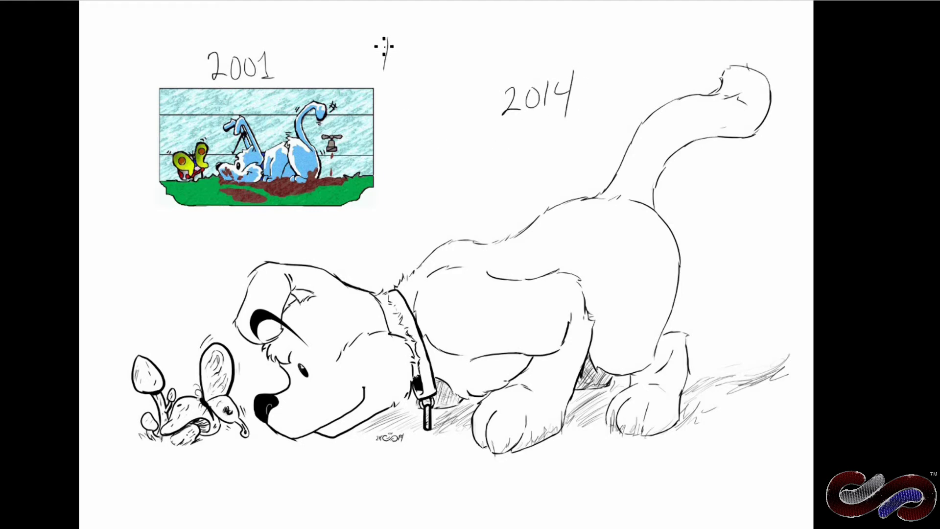
Handwrite the title "Puddles™" above the drawing, between the 2001 and 2014 labels
mouse_move(425, 49)
mouse_down()
mouse_move(446, 35)
mouse_move(474, 59)
mouse_up()
drag(489, 25, 495, 24)
drag(493, 24, 517, 27)
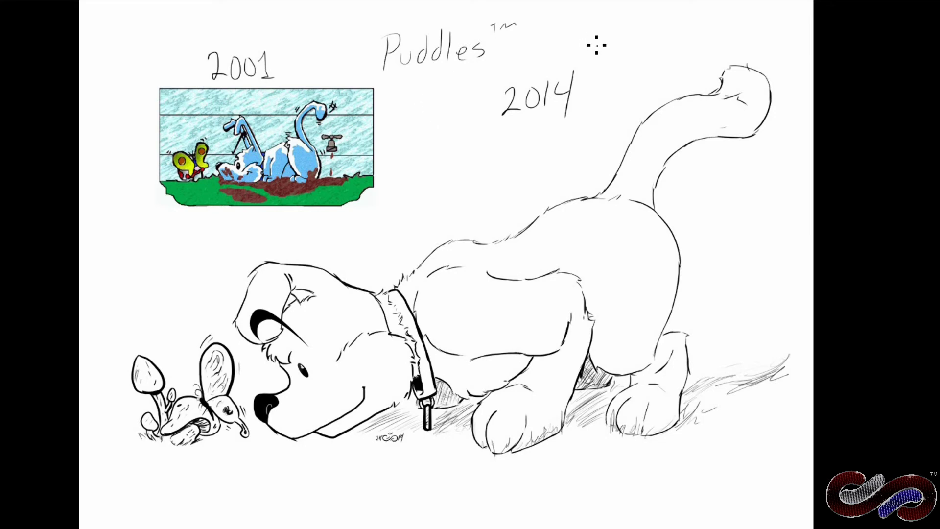